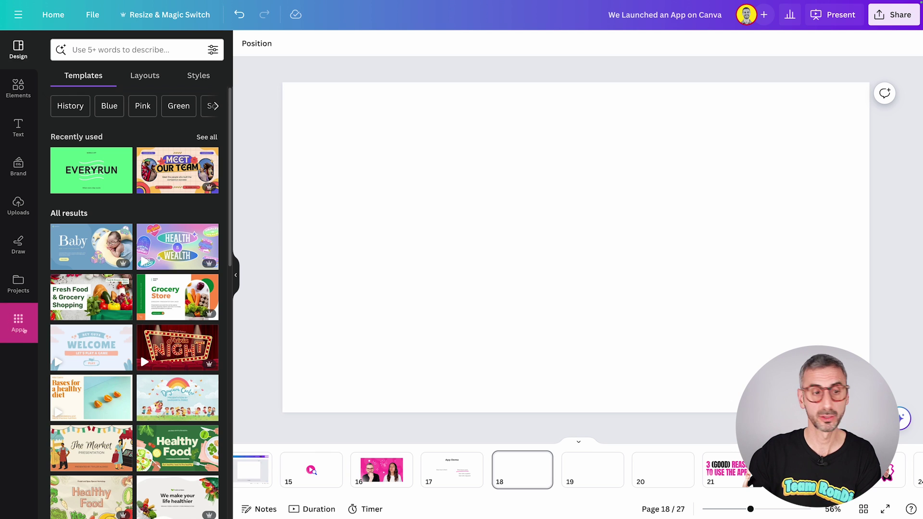
# Search the apps library for 'rondi tu' and open the RonDi Tutorials app details page
pyautogui.click(18, 322)
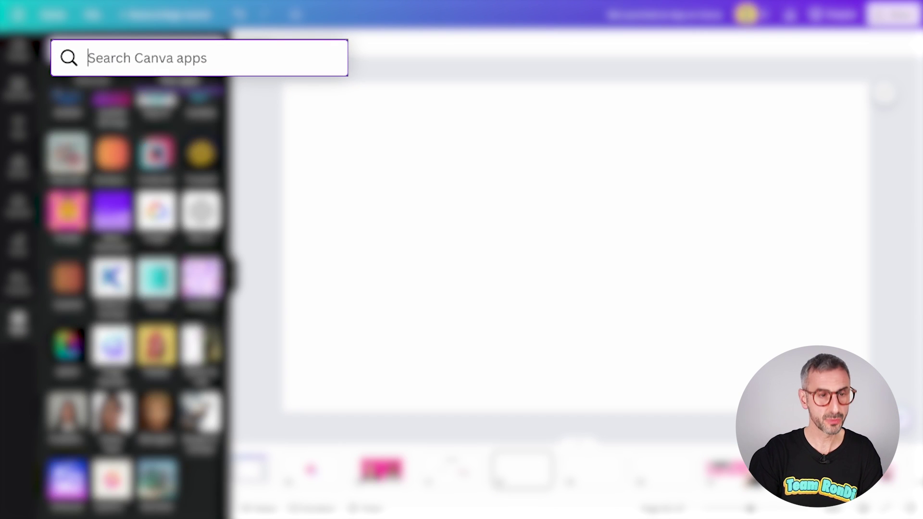
pyautogui.write('rondi tu')
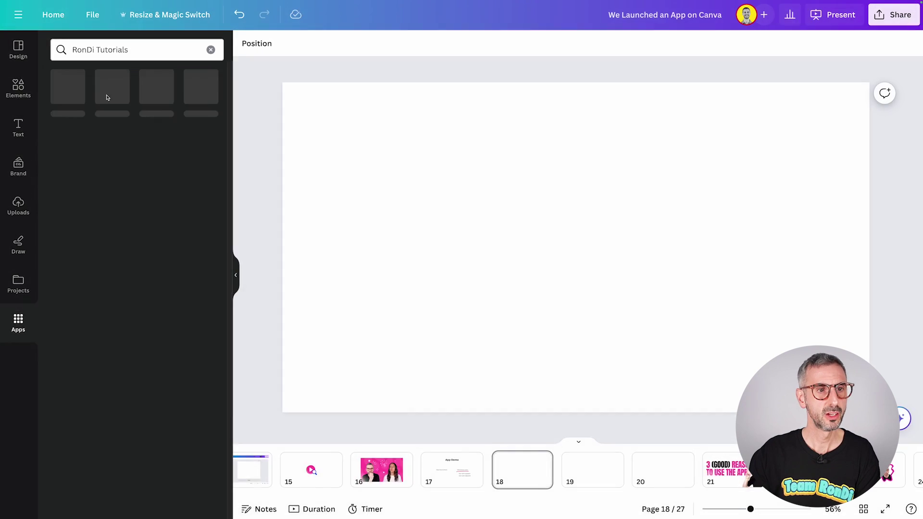
pyautogui.click(124, 144)
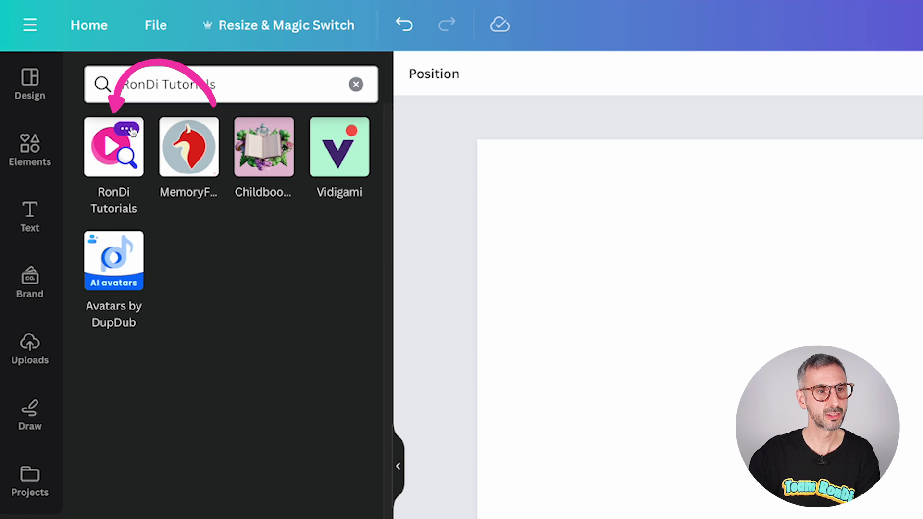
pyautogui.click(108, 143)
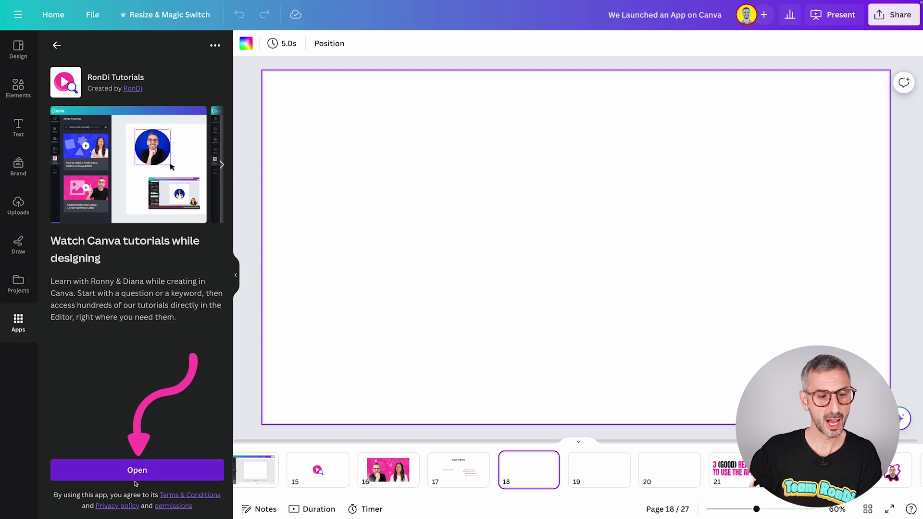
# Launch the RonDi Tutorials app and scroll through its tutorial video list
pyautogui.click(146, 472)
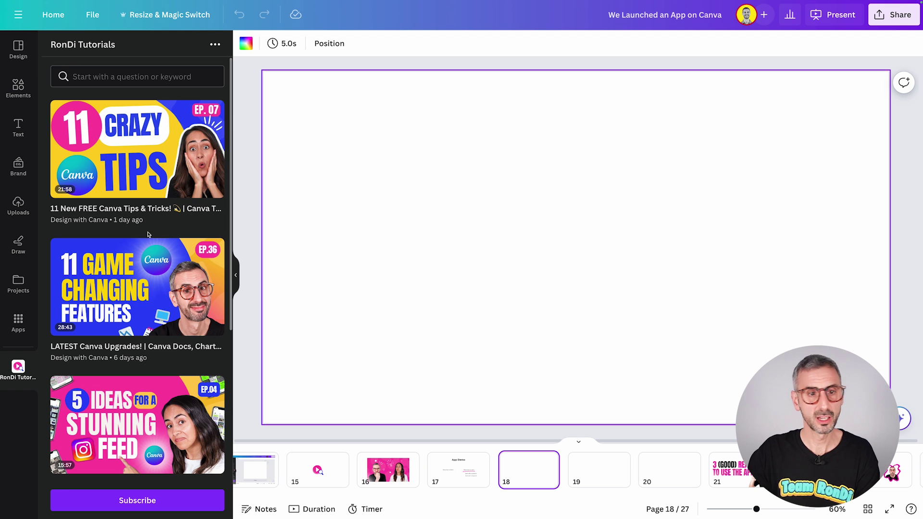
pyautogui.scroll(-7, 149, 148)
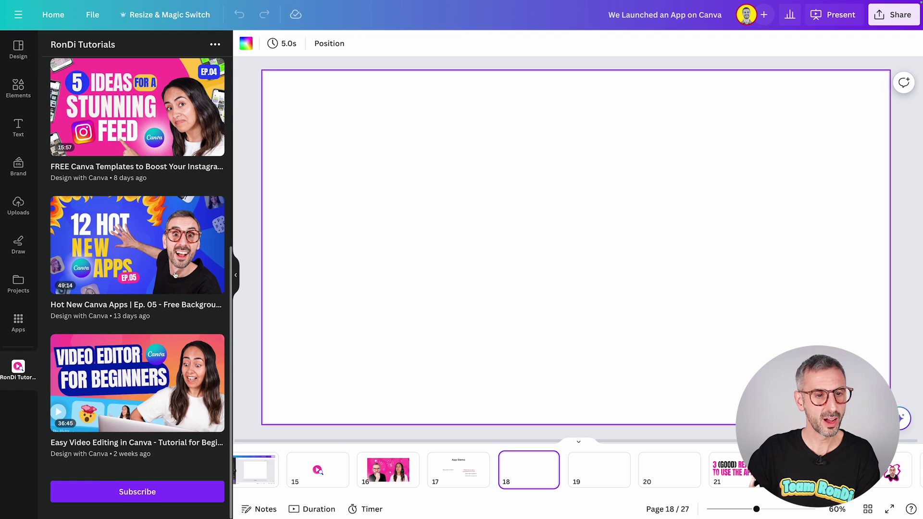
pyautogui.scroll(7, 183, 425)
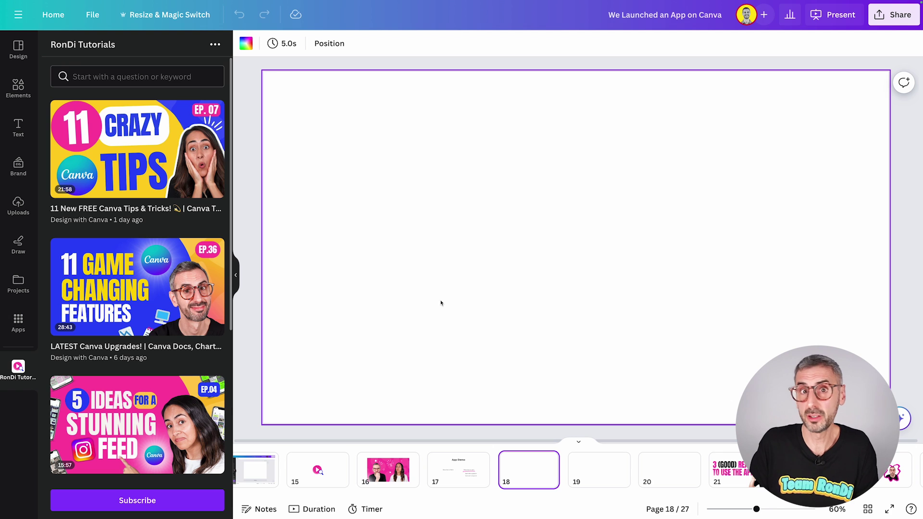
# Search the RonDi Tutorials app for 'how to create a newsletter' and browse the results
pyautogui.click(290, 83)
pyautogui.write('how to create a')
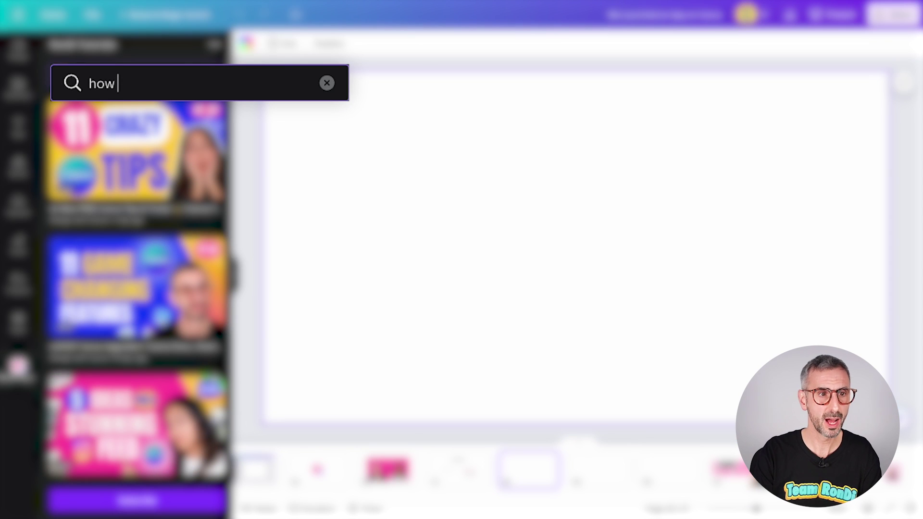
pyautogui.write(' newsletter')
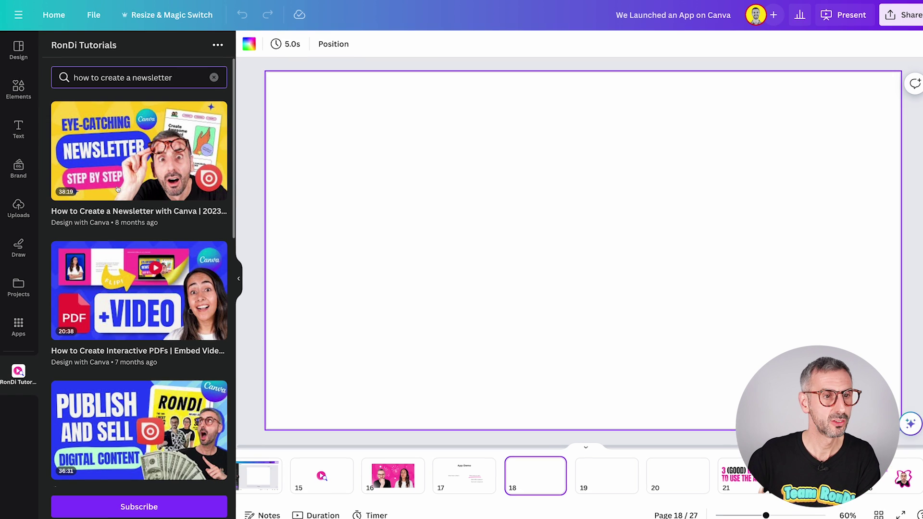
pyautogui.scroll(-1, 120, 125)
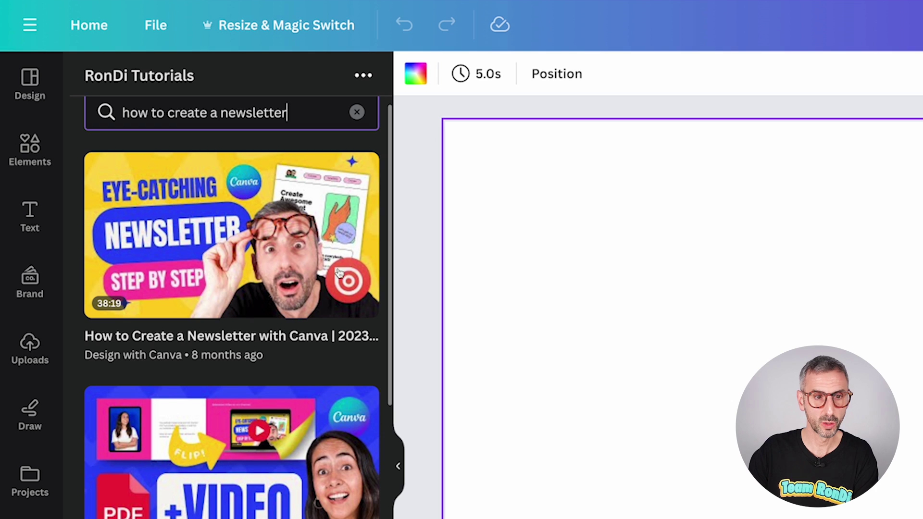
pyautogui.scroll(-2, 337, 326)
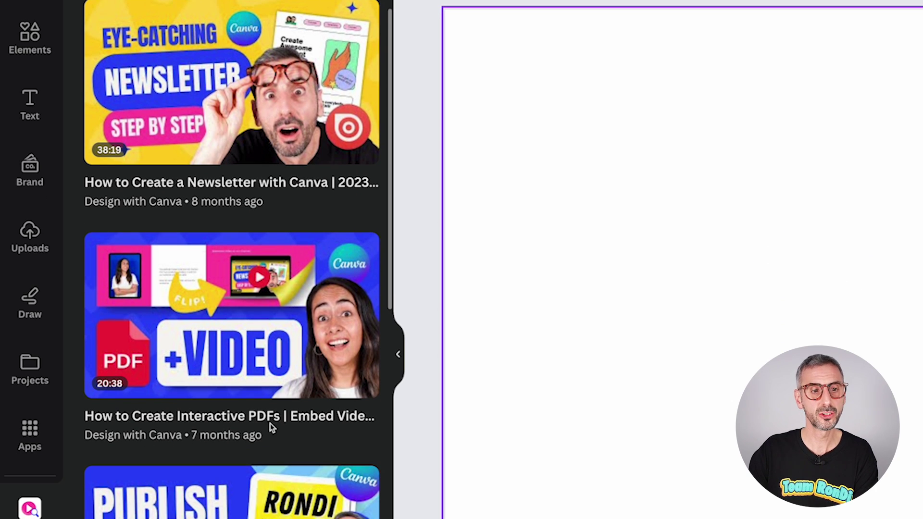
pyautogui.scroll(-3, 329, 428)
pyautogui.scroll(-1, 212, 365)
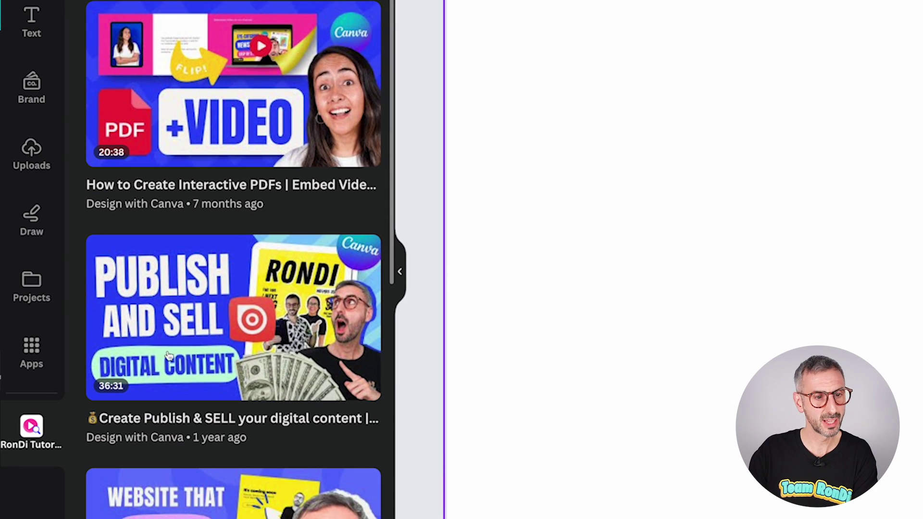
pyautogui.scroll(-5, 189, 381)
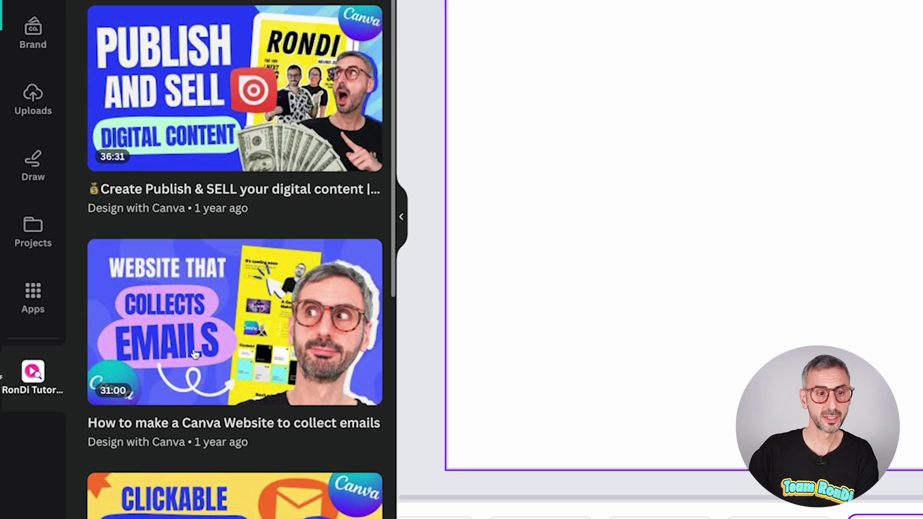
pyautogui.scroll(-4, 195, 413)
pyautogui.scroll(-4, 201, 367)
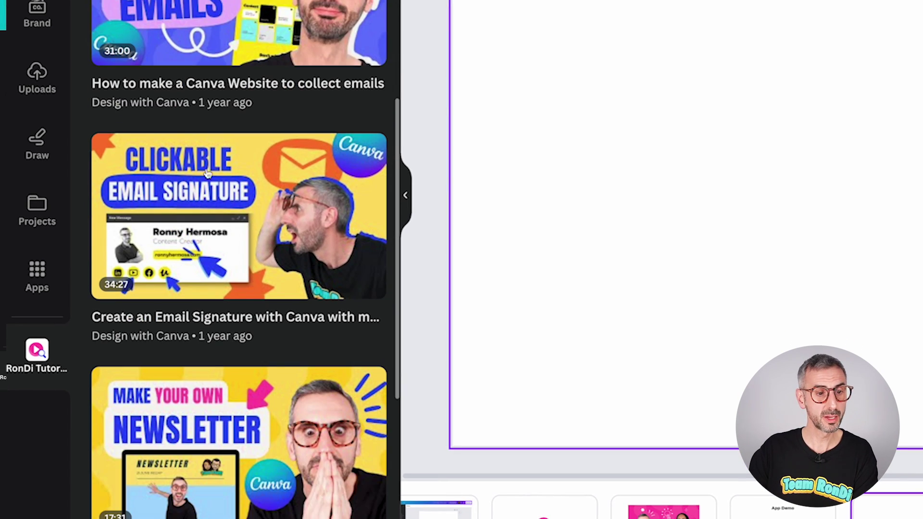
pyautogui.scroll(-6, 209, 166)
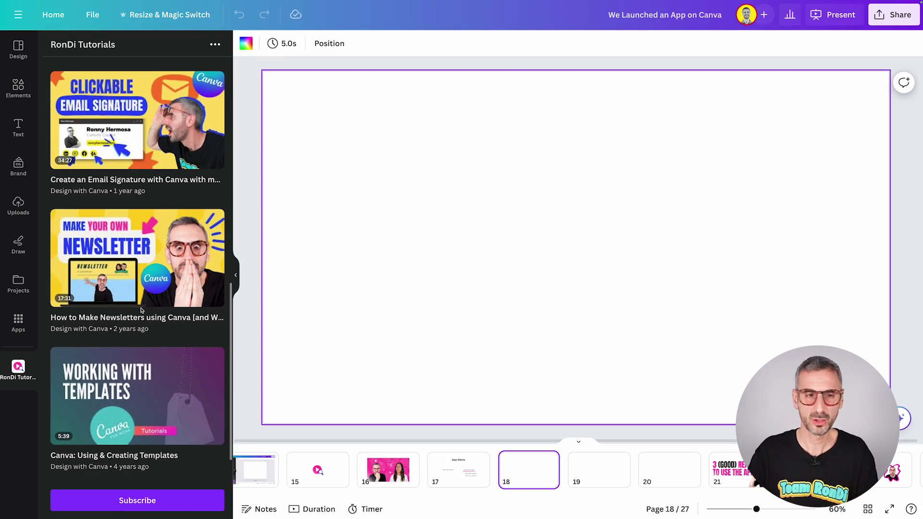
pyautogui.scroll(12, 241, 176)
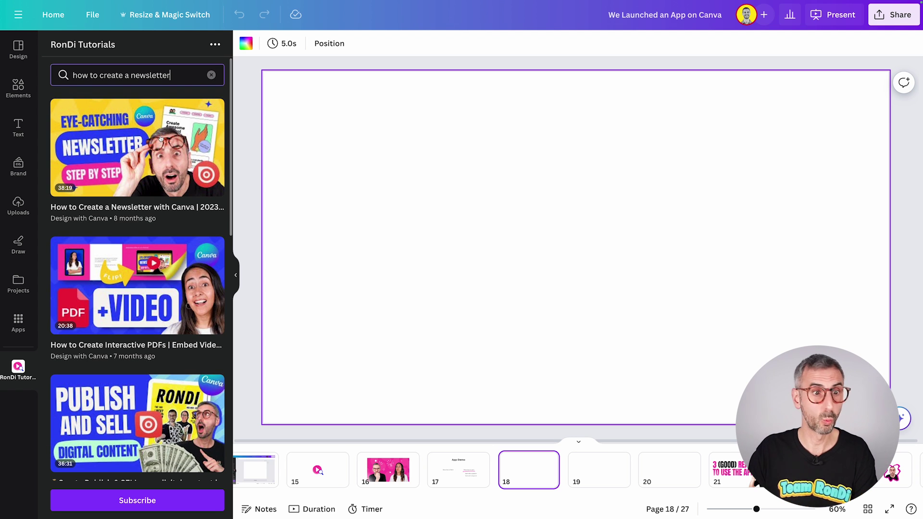
# Embed the How to Create a Newsletter with Canva video on page 18 and play it
pyautogui.click(158, 149)
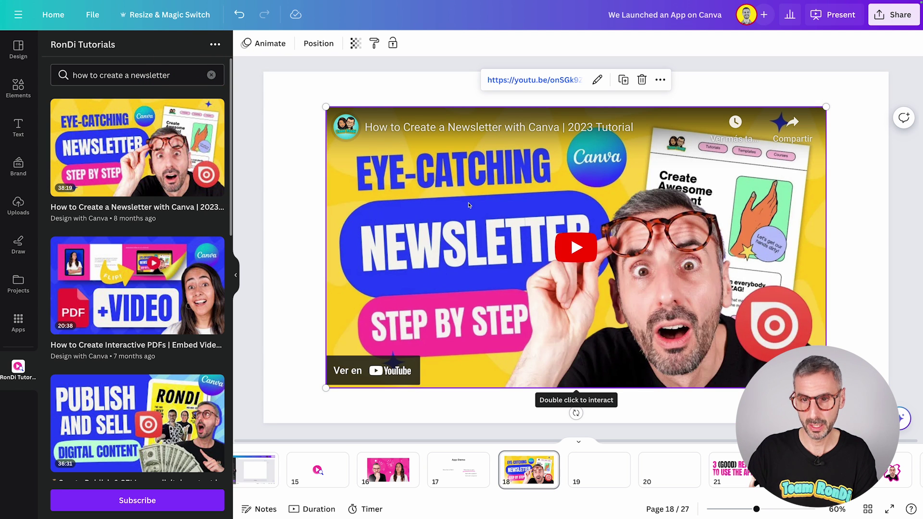
pyautogui.press('Escape')
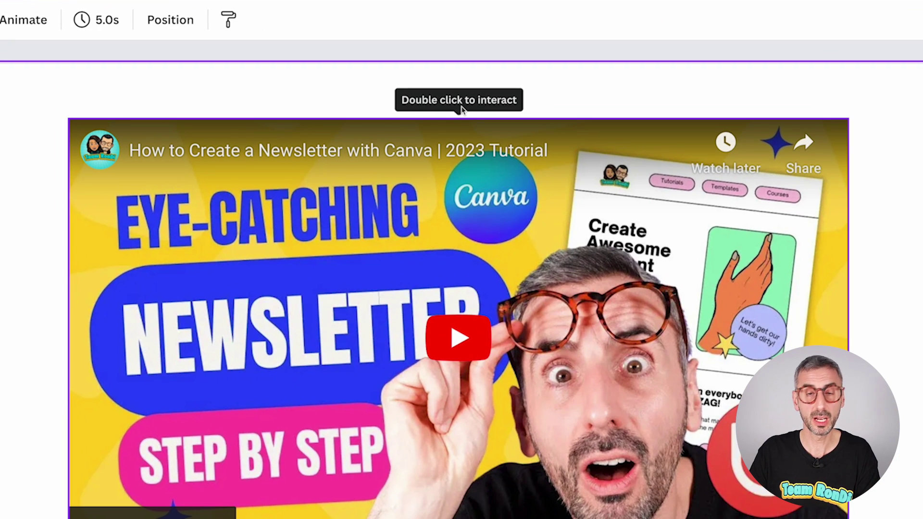
pyautogui.click(415, 238)
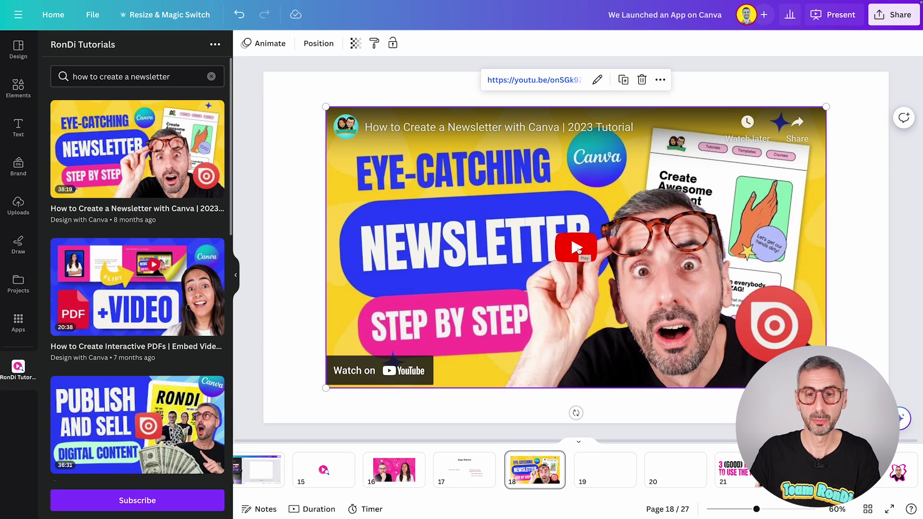
pyautogui.click(578, 249)
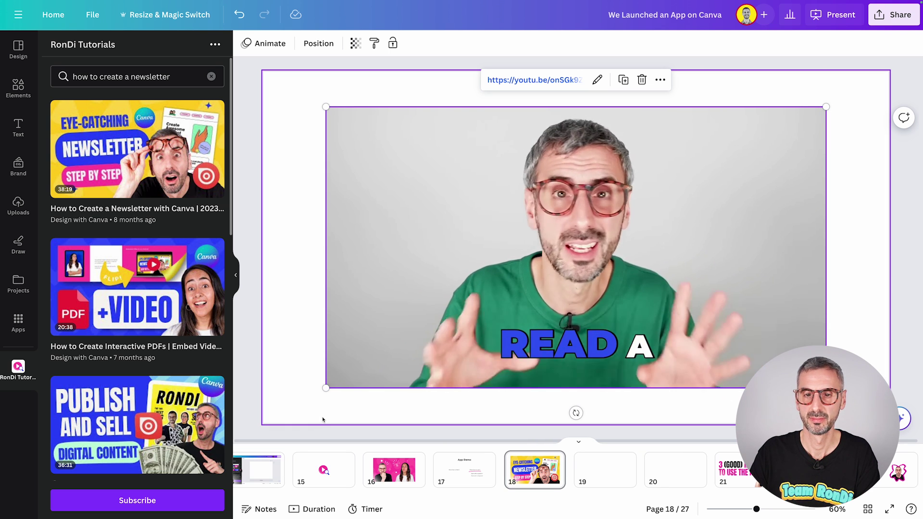
# Pause the newsletter tutorial playing on page 18
pyautogui.click(348, 375)
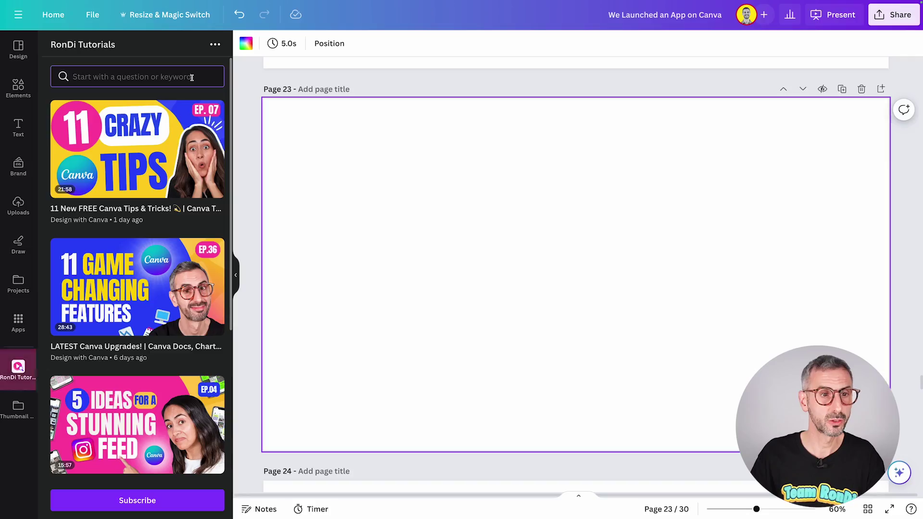
# Search the tutorials for 'cropping an image', fixing the typo, and scroll to the circle-crop video
pyautogui.click(191, 78)
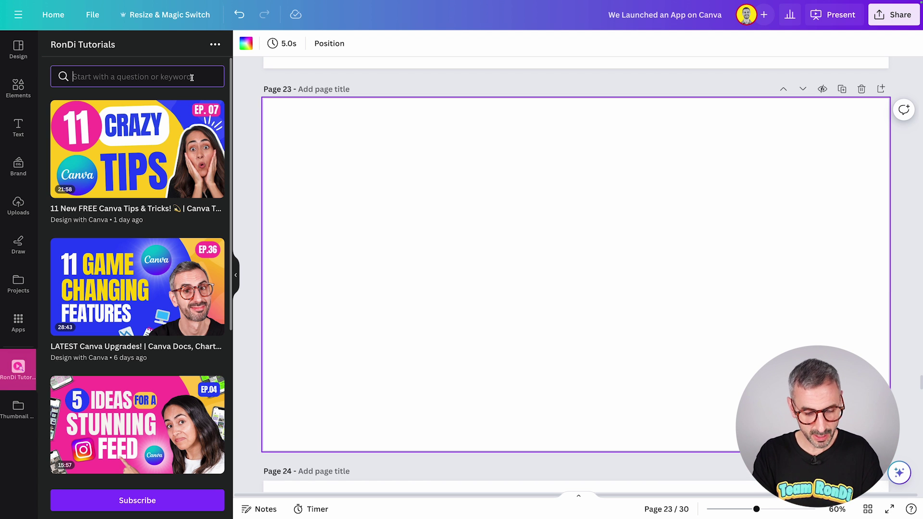
pyautogui.write('croping an image')
pyautogui.click(112, 78)
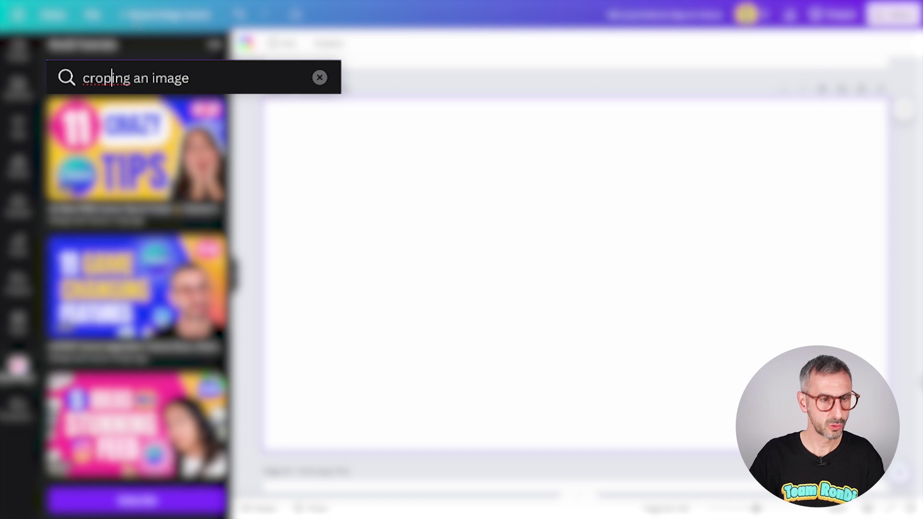
pyautogui.write('p')
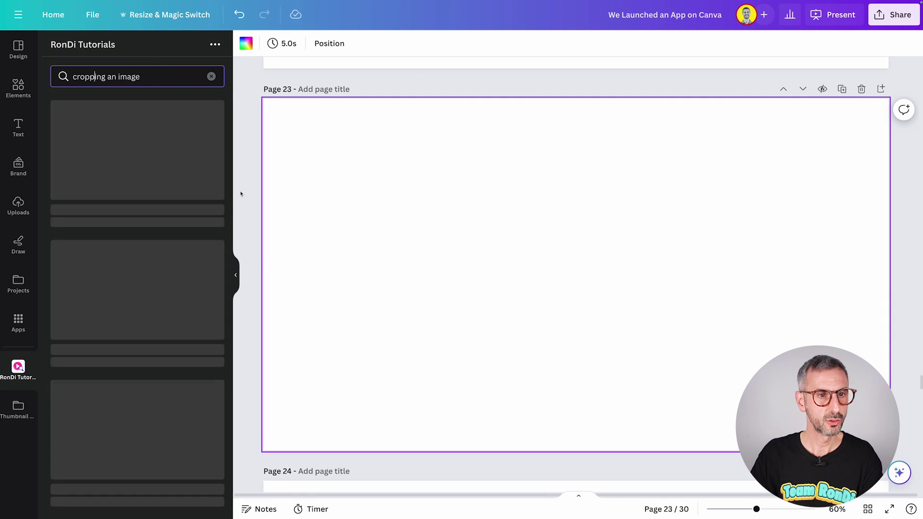
pyautogui.scroll(-2, 203, 239)
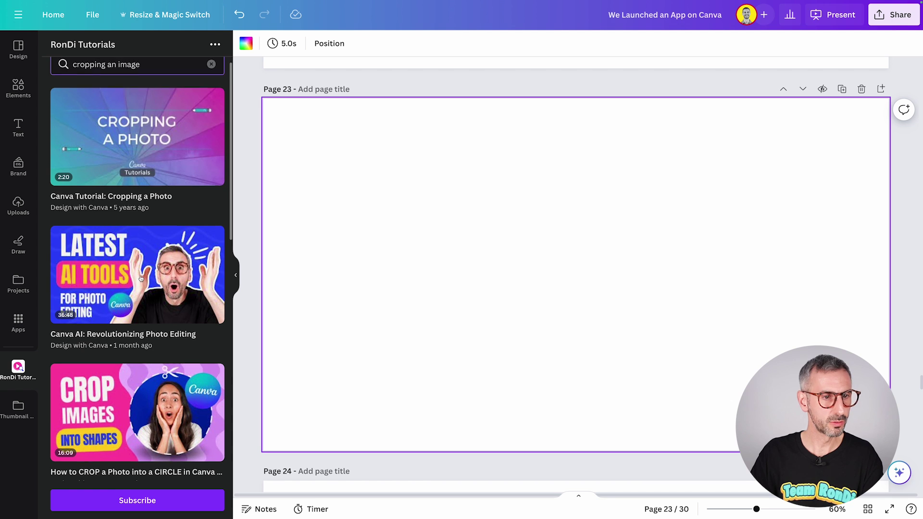
pyautogui.scroll(2, 141, 133)
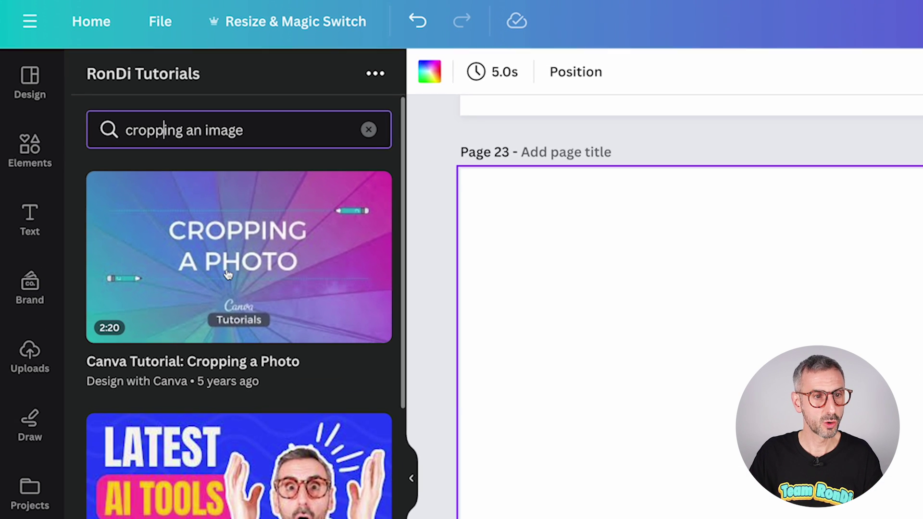
pyautogui.scroll(-2, 168, 420)
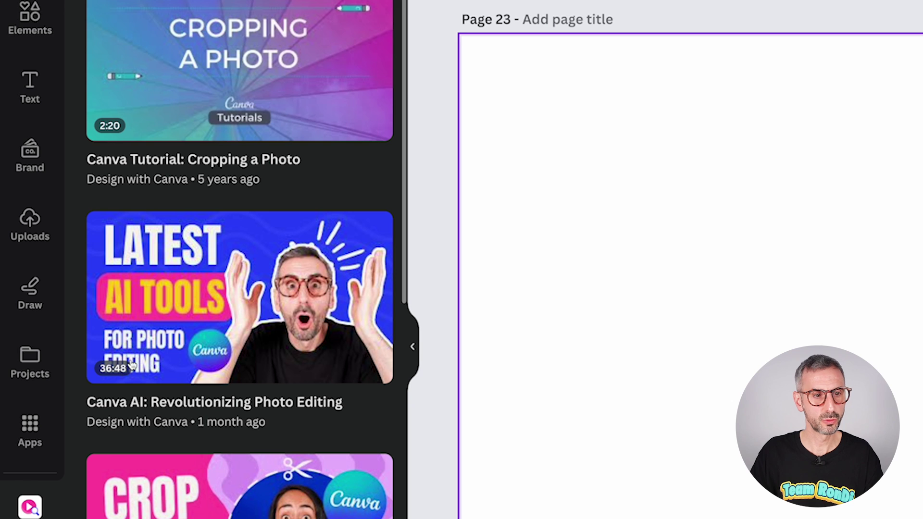
pyautogui.scroll(-1, 163, 422)
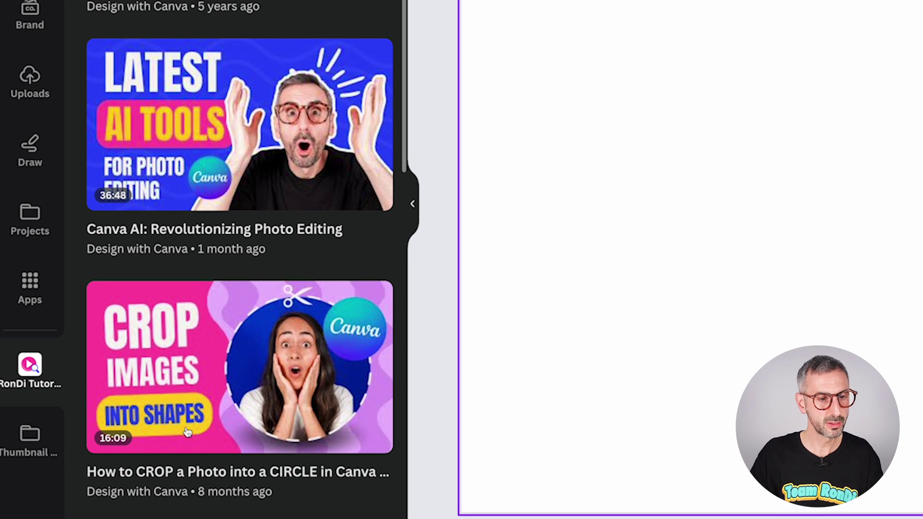
# Embed the circle-crop tutorial on page 23, resize it to 676 by 340, and move it top-left
pyautogui.click(235, 366)
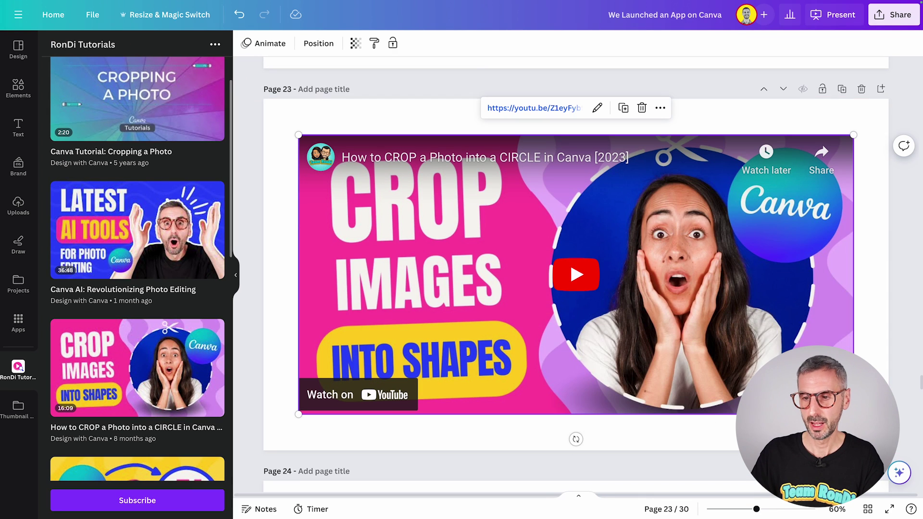
pyautogui.moveTo(853, 414); pyautogui.dragTo(478, 305)
pyautogui.moveTo(468, 195); pyautogui.dragTo(432, 159)
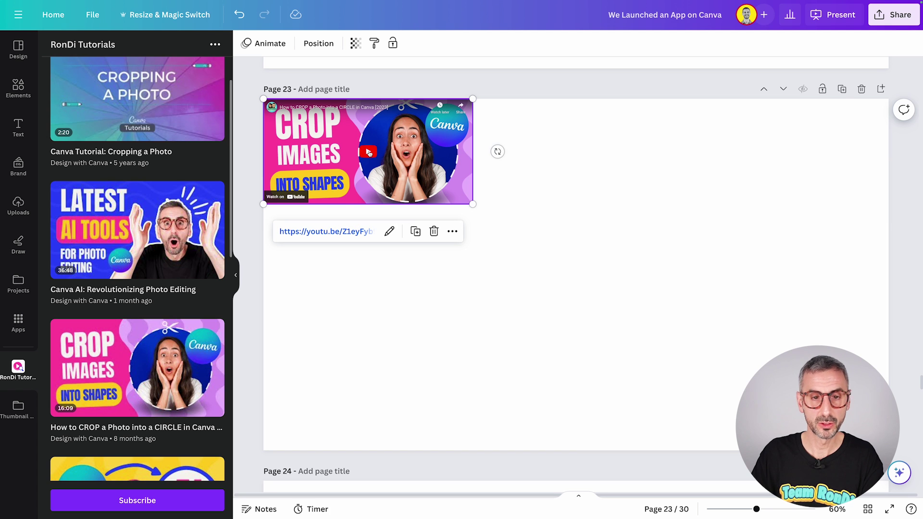
# Play the embedded tutorial, skip ahead to about 10:18, and toggle full-screen playback
pyautogui.click(368, 153)
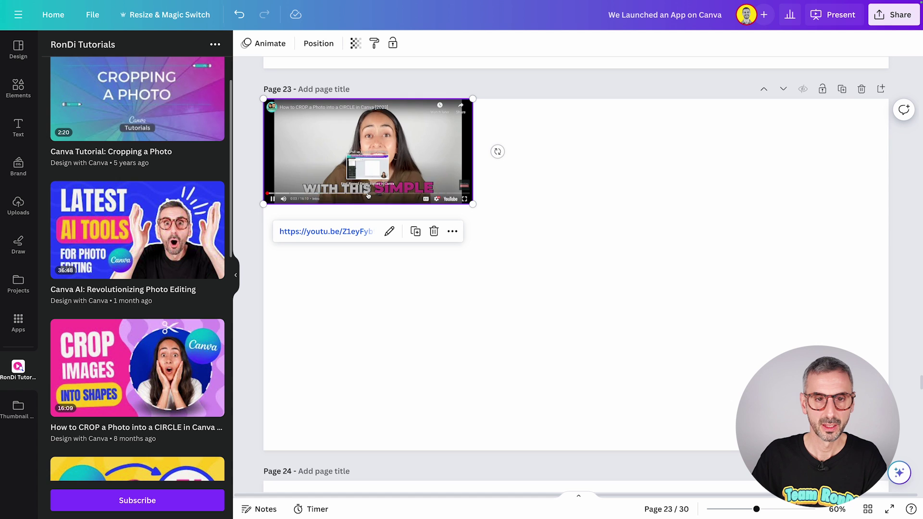
pyautogui.click(362, 312)
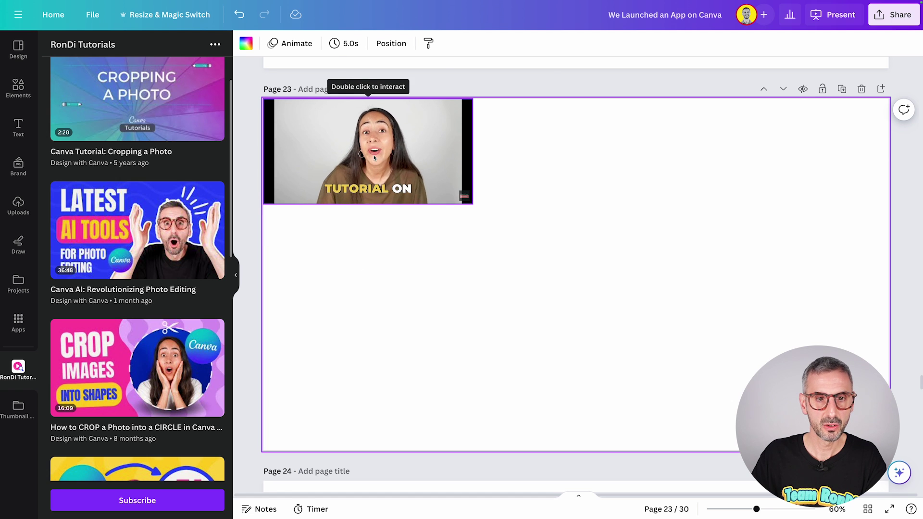
pyautogui.click(373, 158)
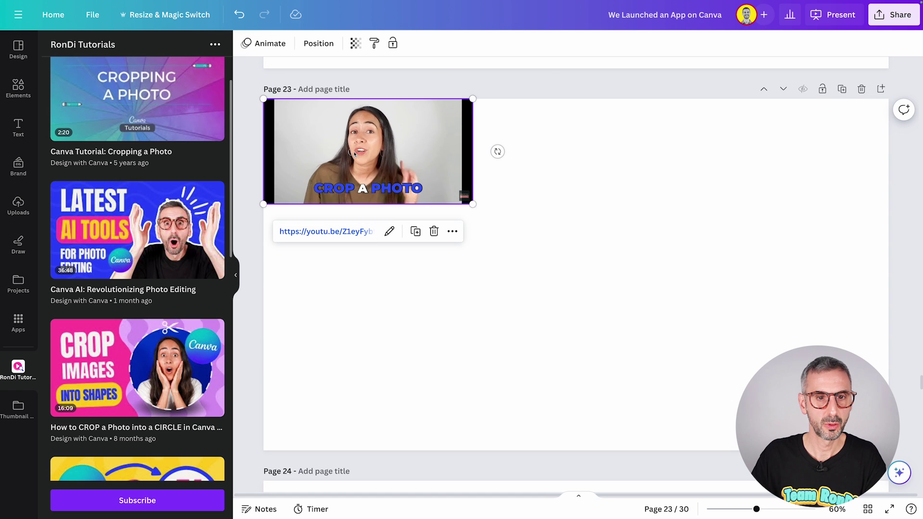
pyautogui.click(322, 316)
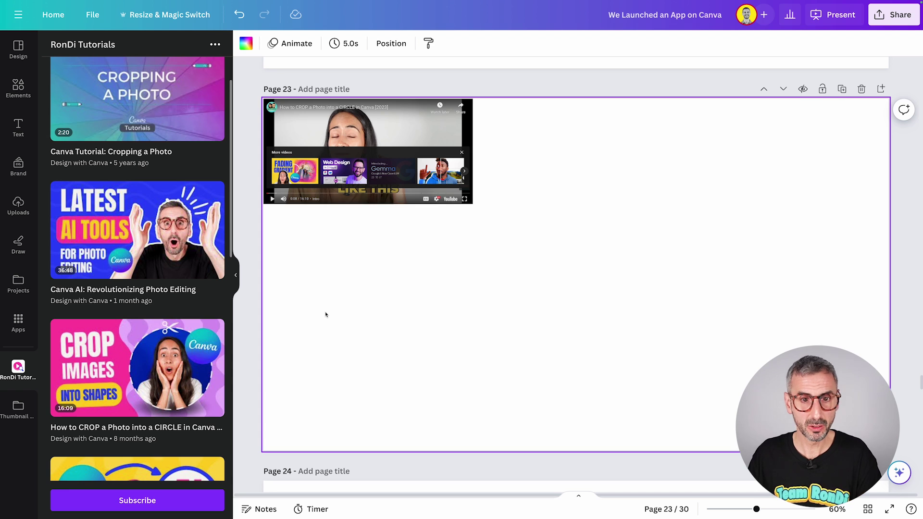
pyautogui.click(463, 154)
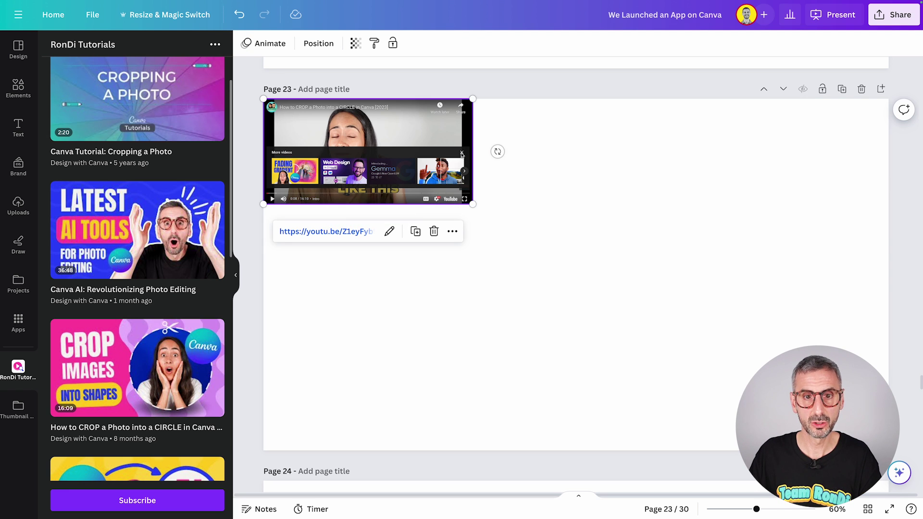
pyautogui.click(462, 154)
pyautogui.click(460, 153)
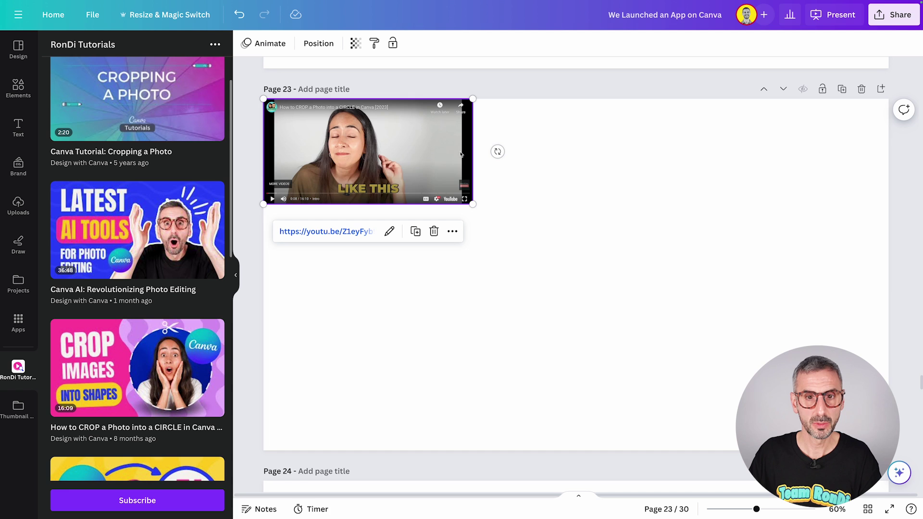
pyautogui.moveTo(348, 188); pyautogui.dragTo(404, 194)
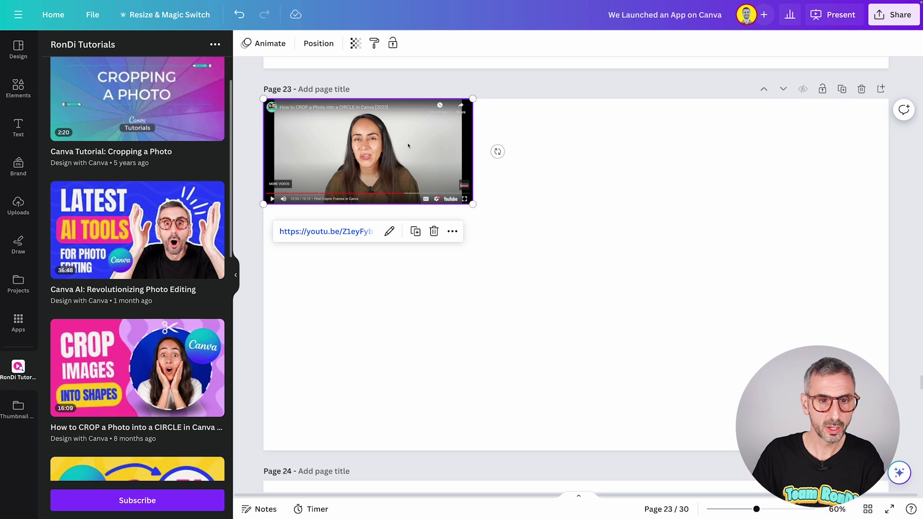
pyautogui.press('F11')
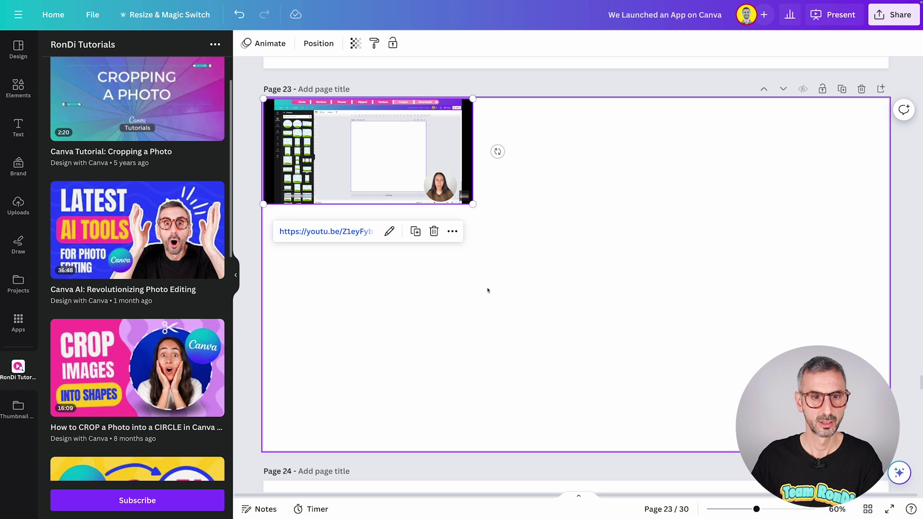
# Search Elements for 'frame' and show all the frame results
pyautogui.click(18, 89)
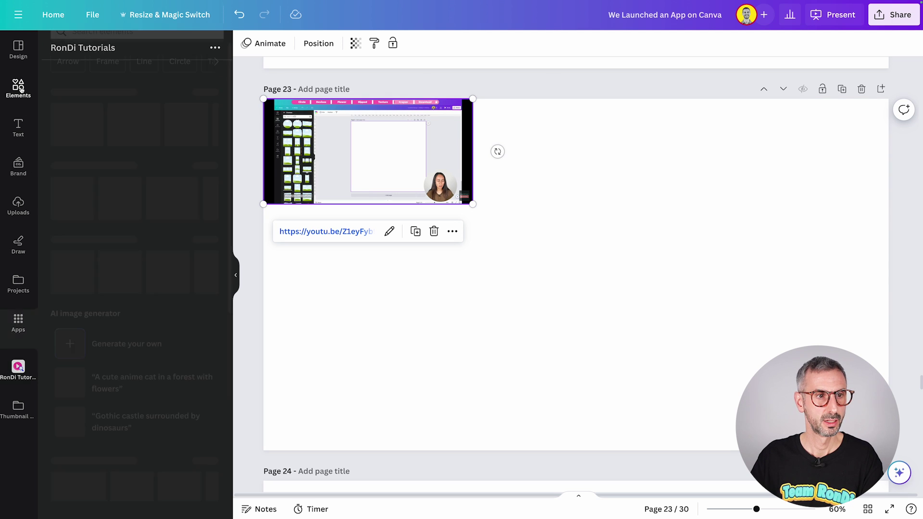
pyautogui.click(91, 50)
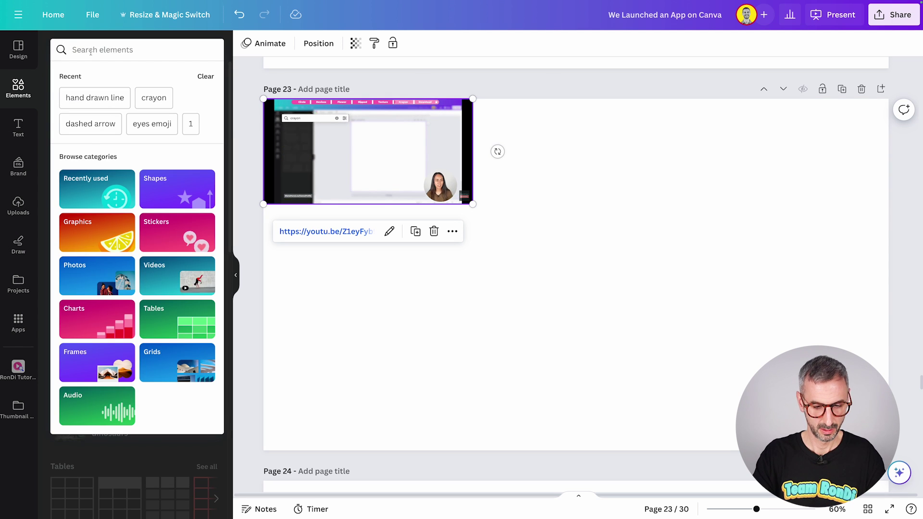
pyautogui.write('frame')
pyautogui.press('Return')
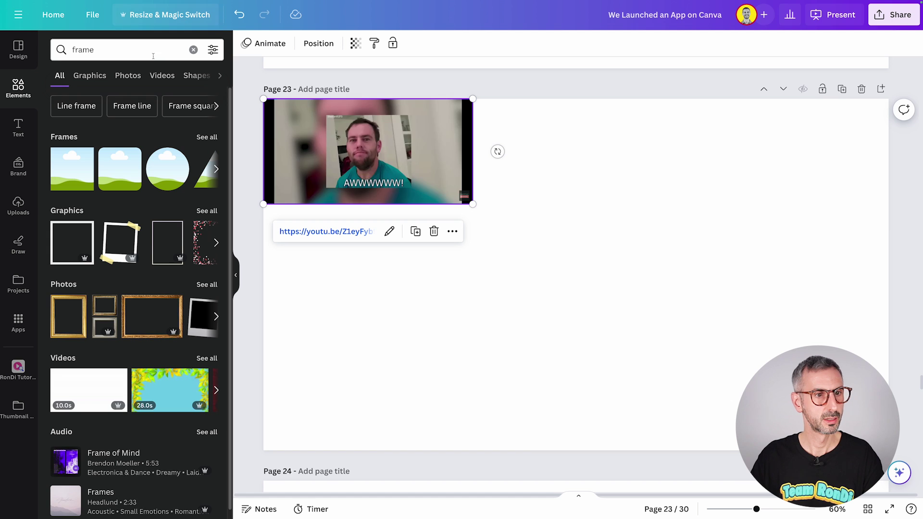
pyautogui.scroll(-1, 227, 123)
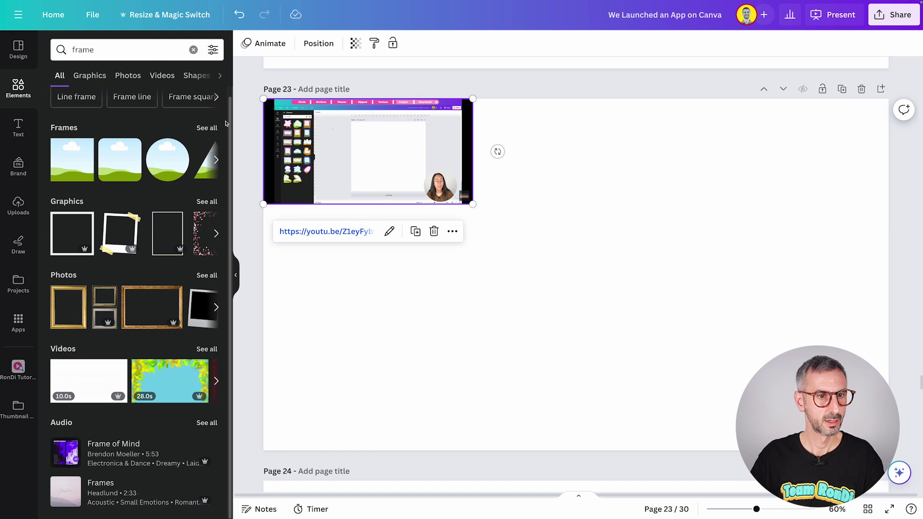
pyautogui.click(206, 128)
# Refine the search to 'crayon' and place the pink crayon star frame right of the video
pyautogui.click(155, 48)
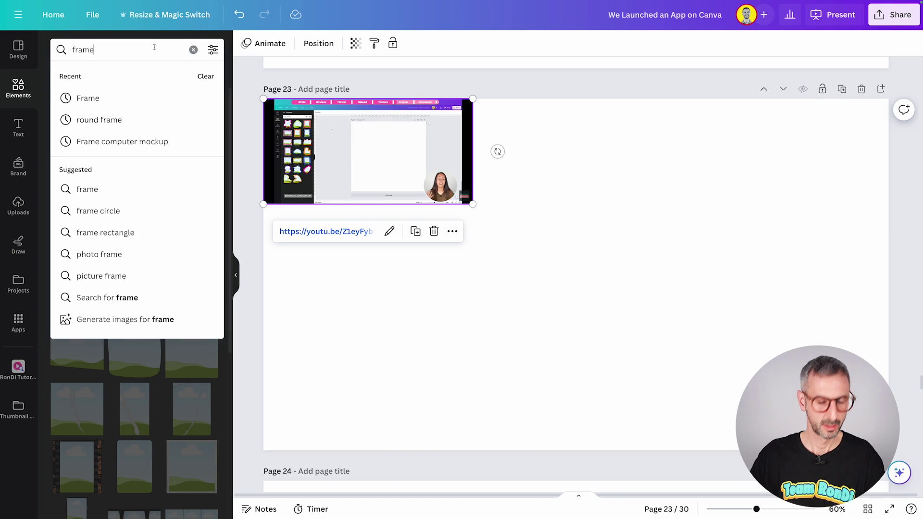
pyautogui.write('crayon')
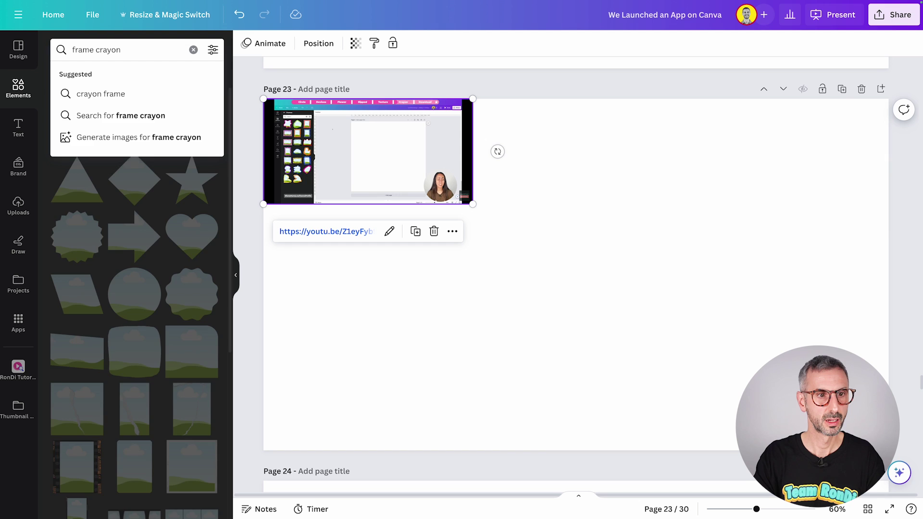
pyautogui.press('Return')
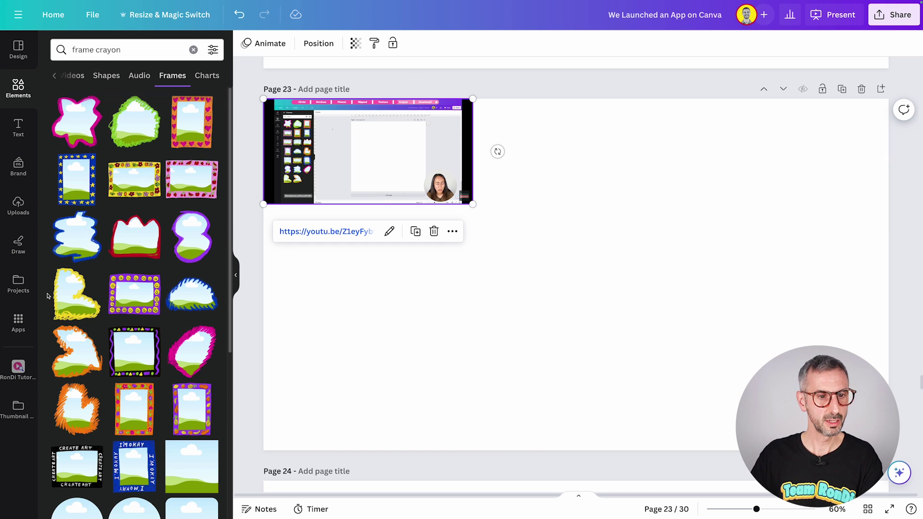
pyautogui.click(79, 123)
pyautogui.moveTo(598, 264); pyautogui.dragTo(642, 262)
pyautogui.click(381, 177)
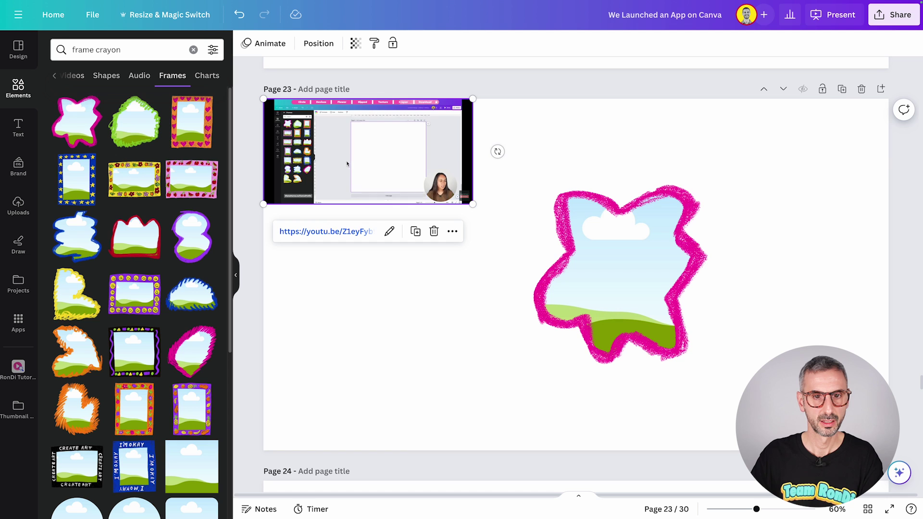
pyautogui.doubleClick(384, 172)
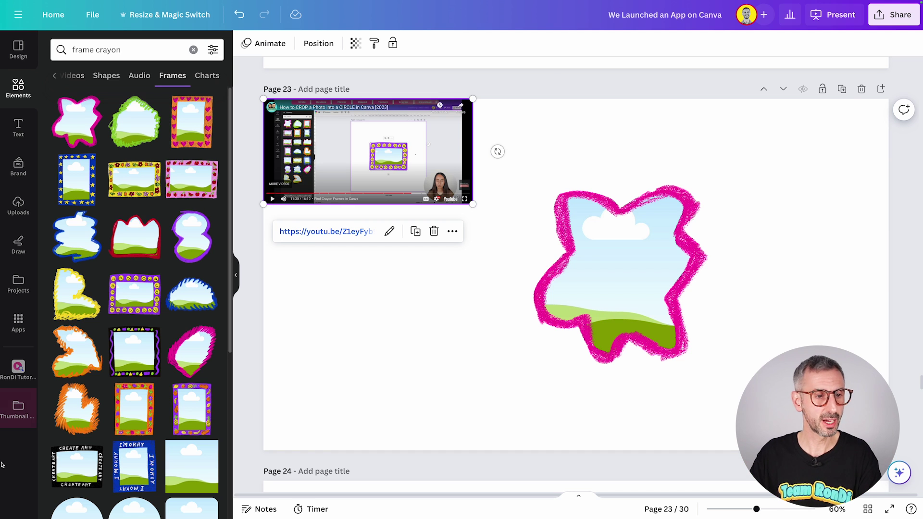
# Drag a portrait from the Thumbnail photos subfolder into the pink crayon frame and reposition it
pyautogui.click(19, 409)
pyautogui.click(88, 91)
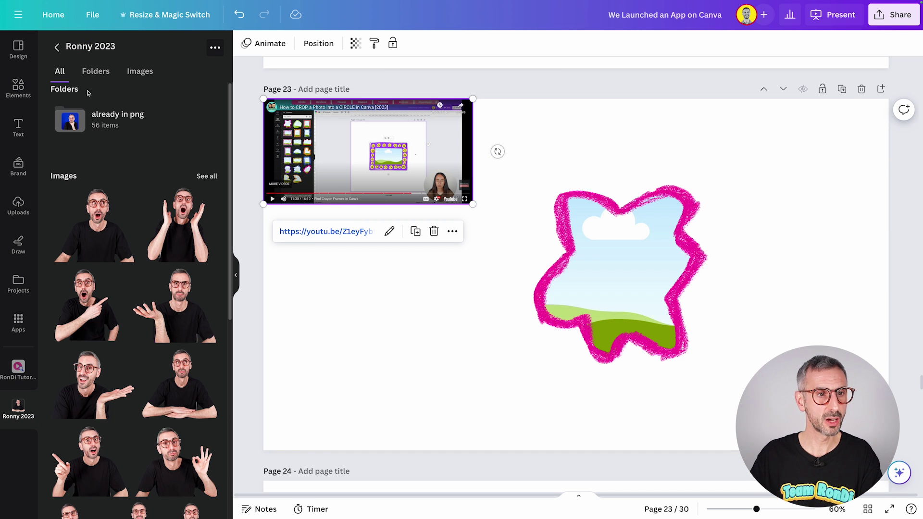
pyautogui.moveTo(90, 377); pyautogui.dragTo(645, 273)
pyautogui.doubleClick(620, 272)
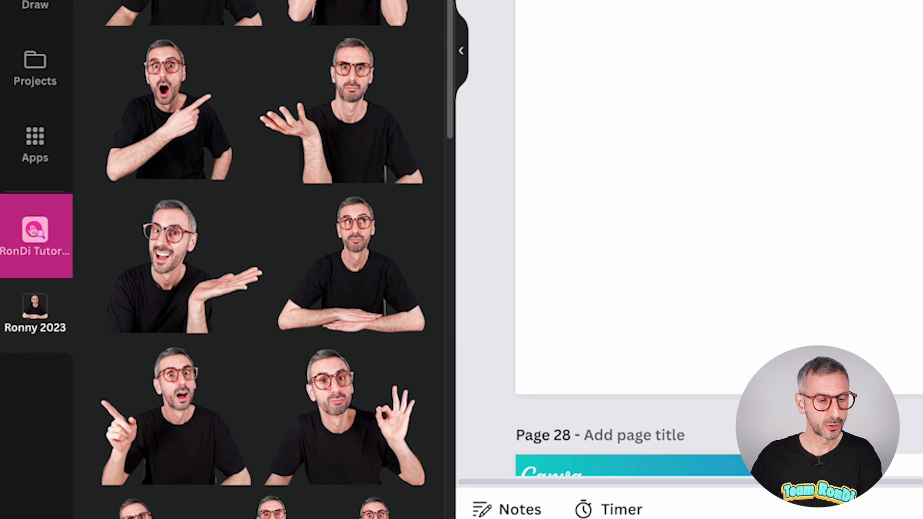
pyautogui.click(35, 233)
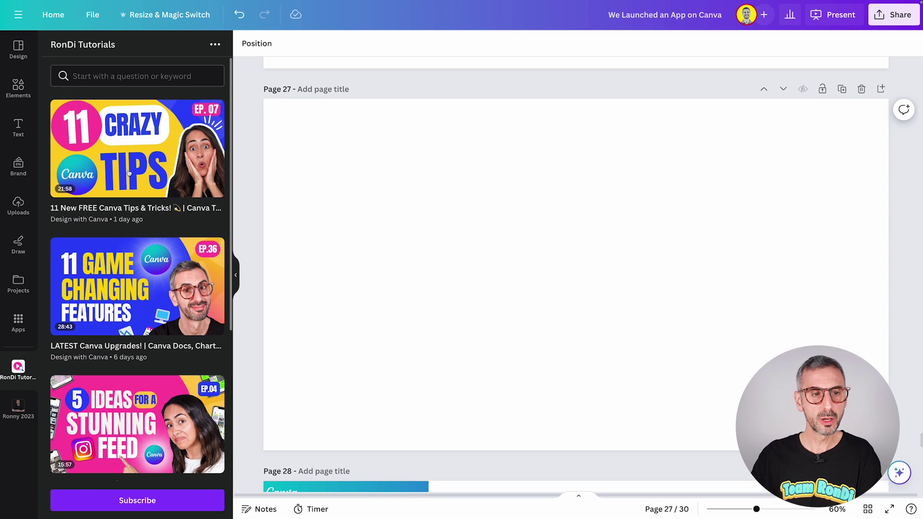
pyautogui.scroll(-2, 127, 181)
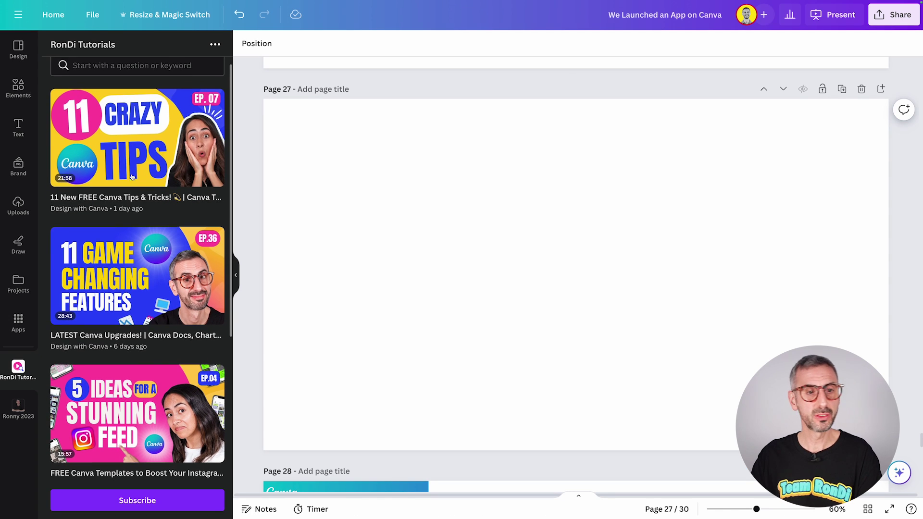
pyautogui.scroll(-6, 128, 181)
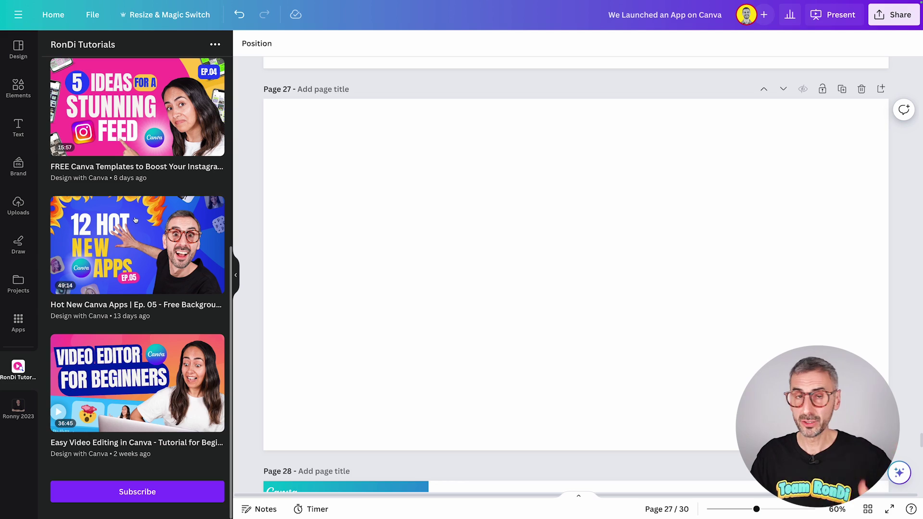
pyautogui.scroll(8, 132, 270)
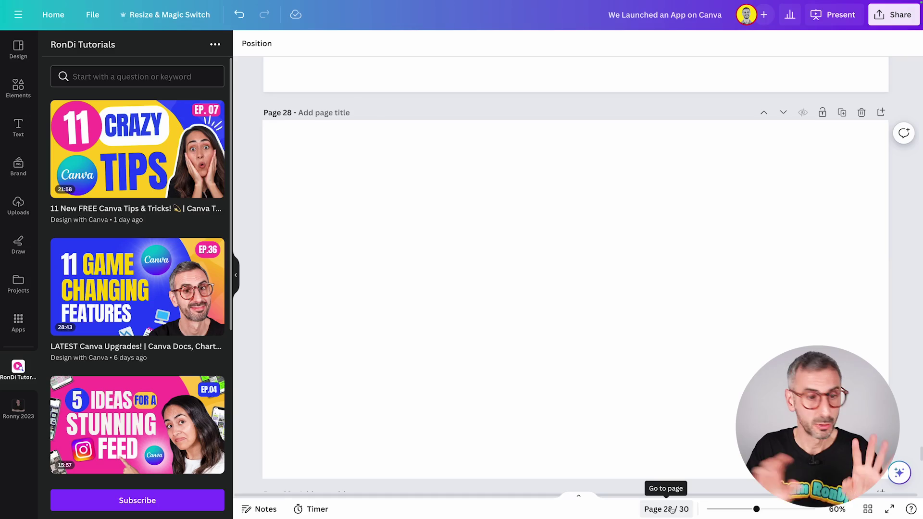
# Scroll the Canva home page to browse the website templates
pyautogui.scroll(10, 673, 507)
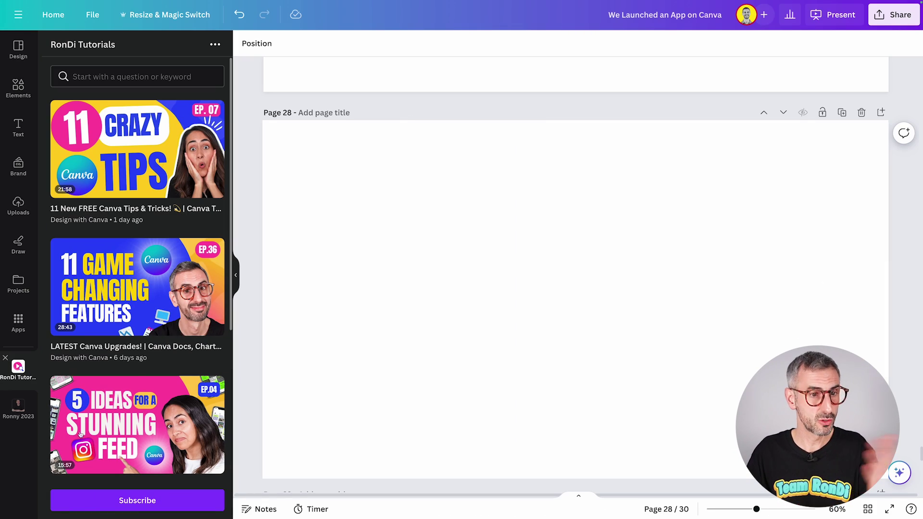
pyautogui.scroll(-7, 80, 433)
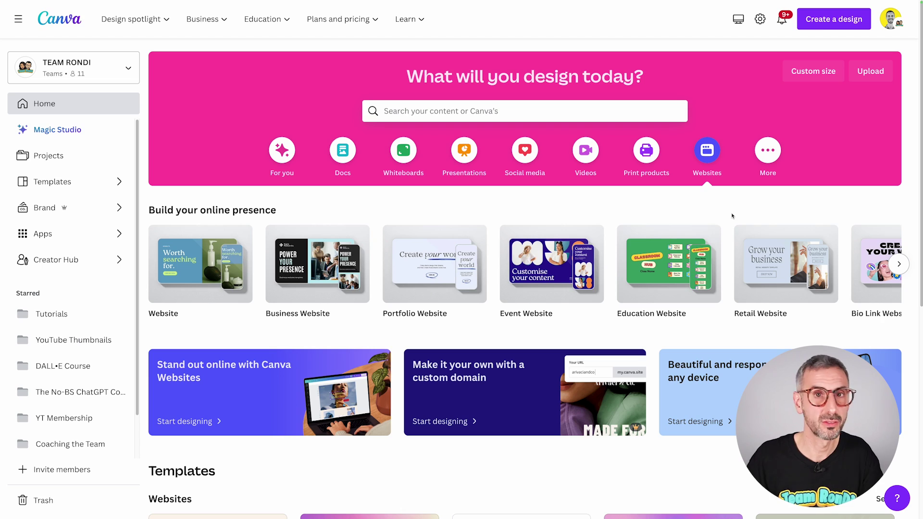
# Retype the Schedule page's 'Our Classes' heading as 'Design Principles'
pyautogui.scroll(-4, 697, 269)
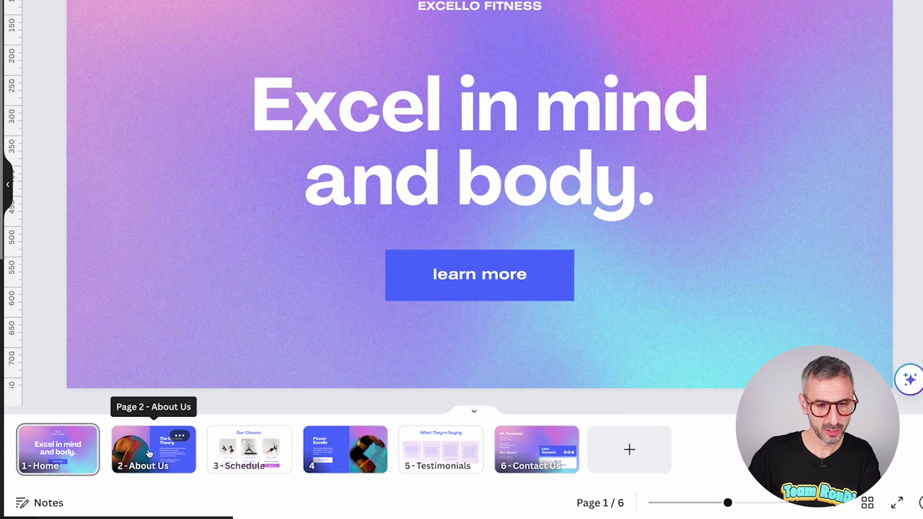
pyautogui.click(337, 472)
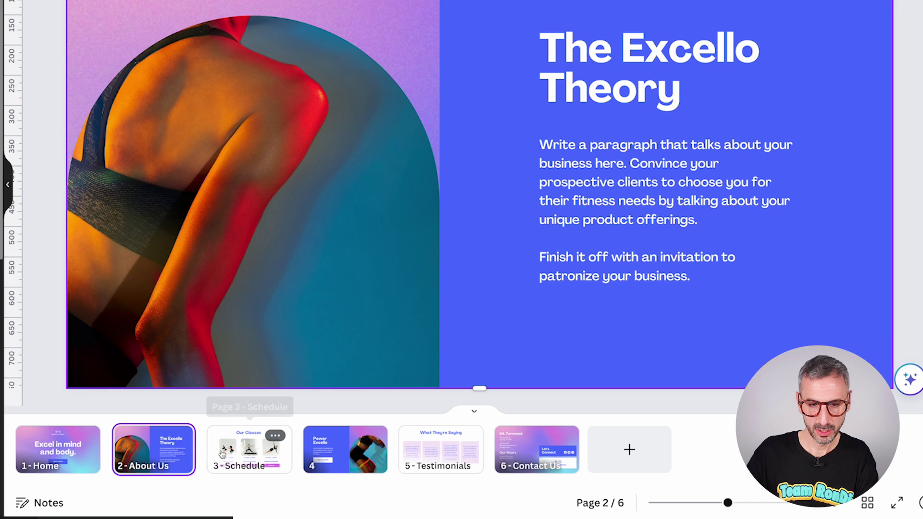
pyautogui.click(240, 453)
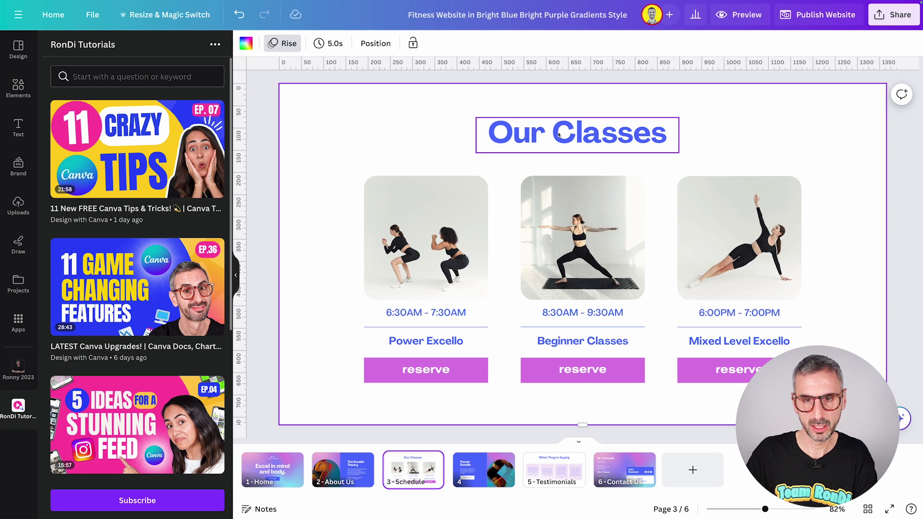
pyautogui.doubleClick(550, 122)
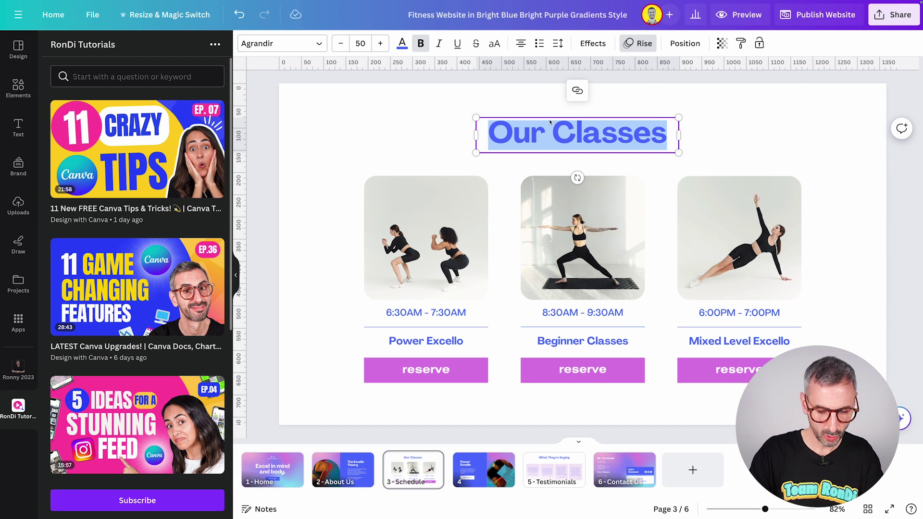
pyautogui.write('Design Principles')
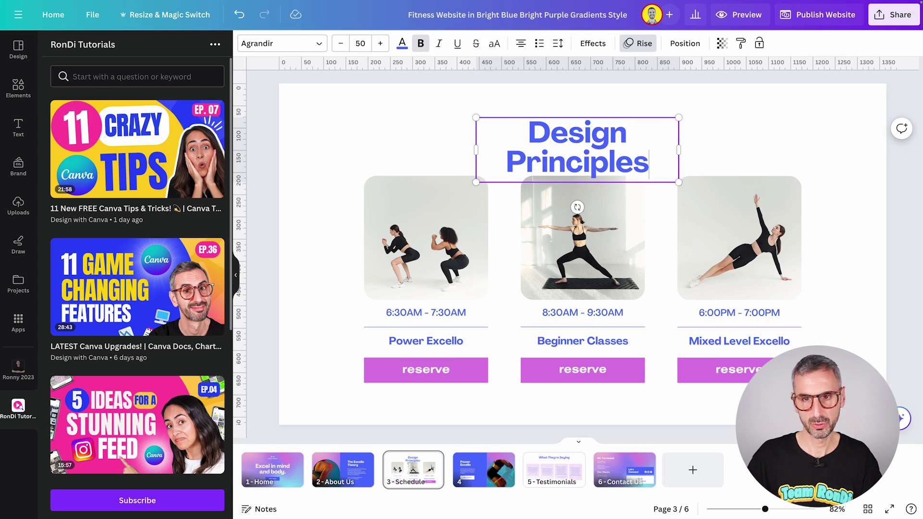
pyautogui.press('Escape')
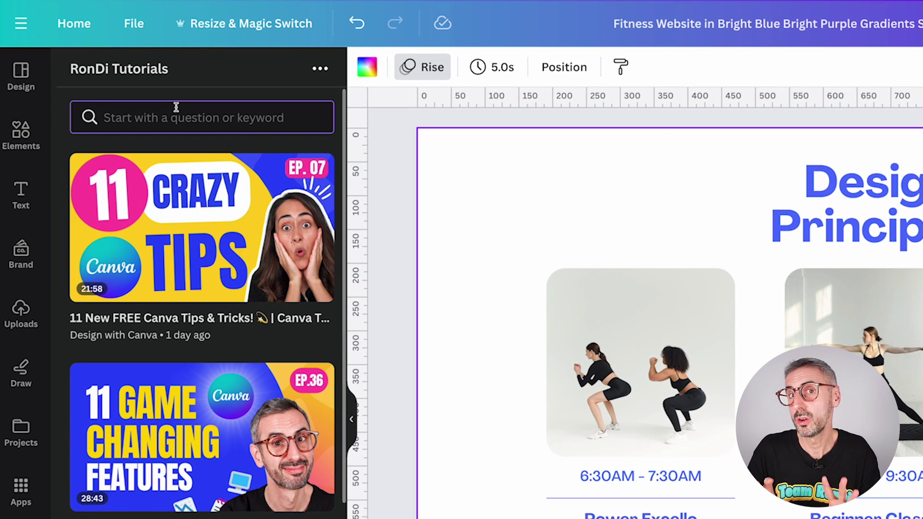
# Search the RonDi Tutorials app for 'design principles' and browse the listed videos
pyautogui.write('design')
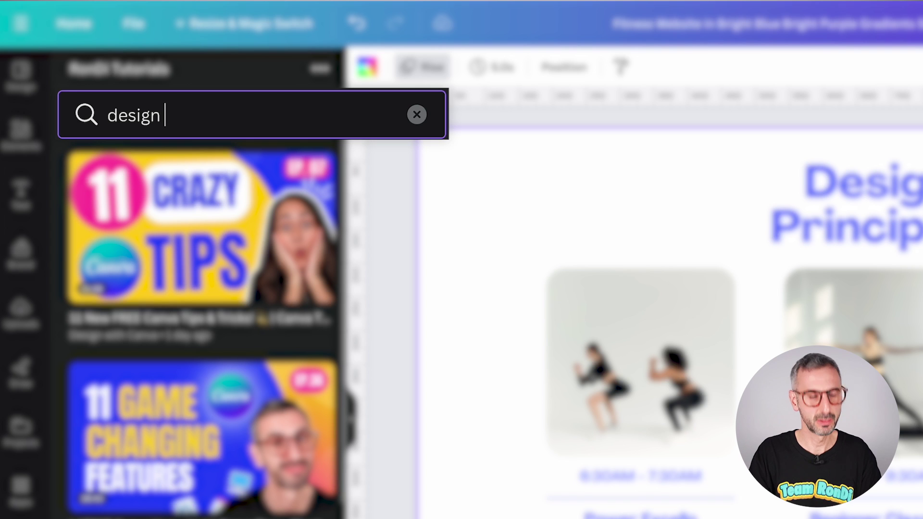
pyautogui.write(' principles')
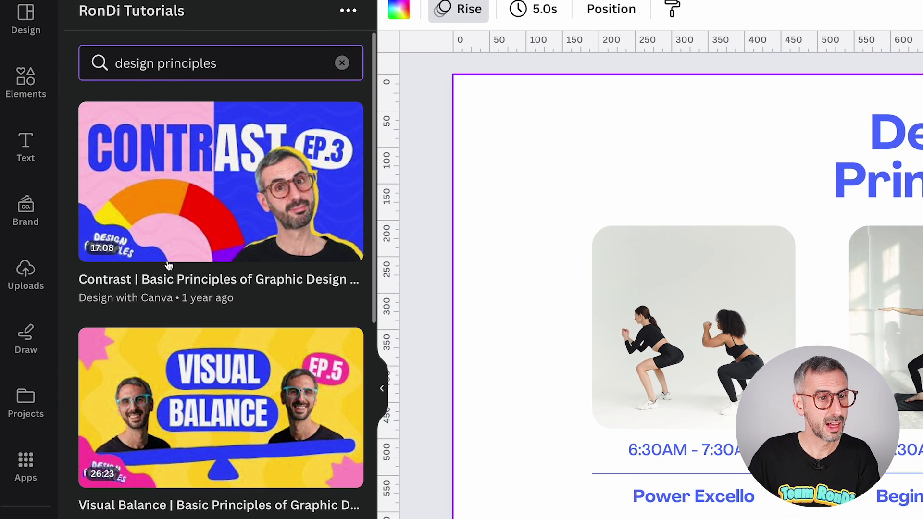
pyautogui.scroll(-3, 124, 505)
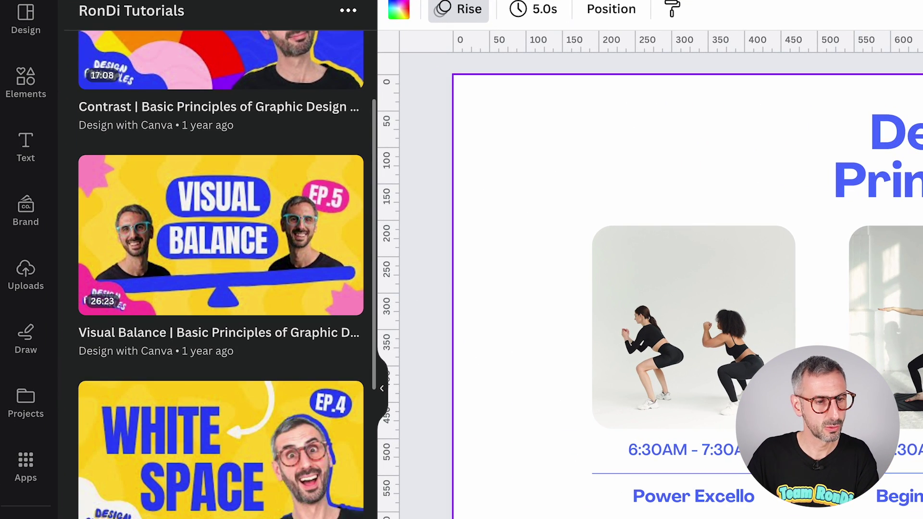
pyautogui.scroll(-7, 221, 274)
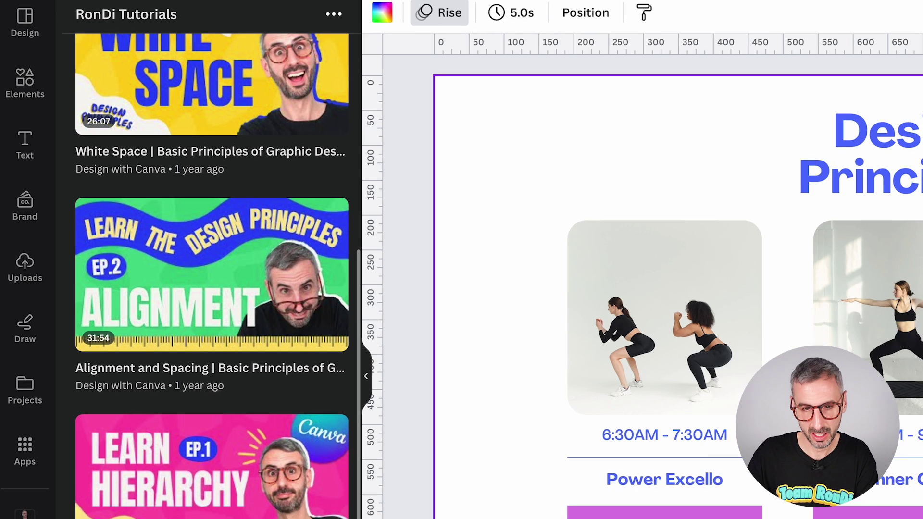
pyautogui.click(575, 518)
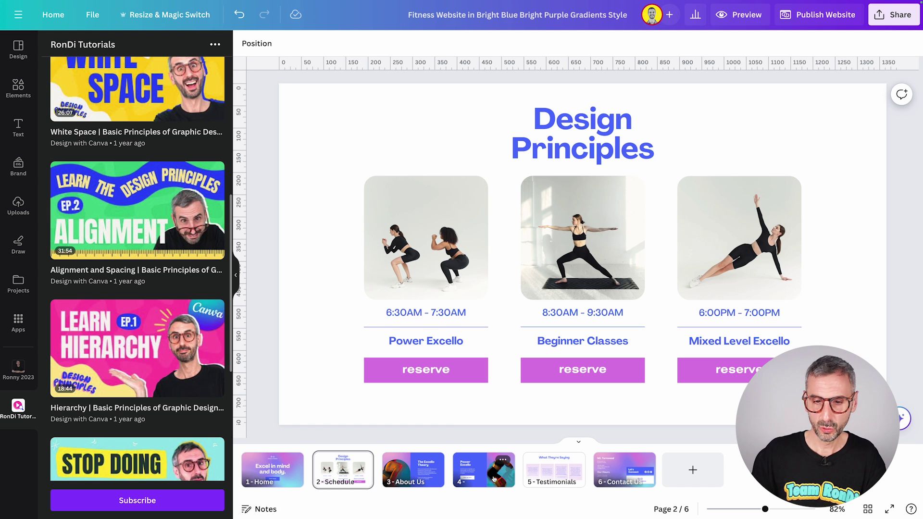
# Copy the About Us and Power Excello pages and paste them as pages 5–6
pyautogui.click(432, 474)
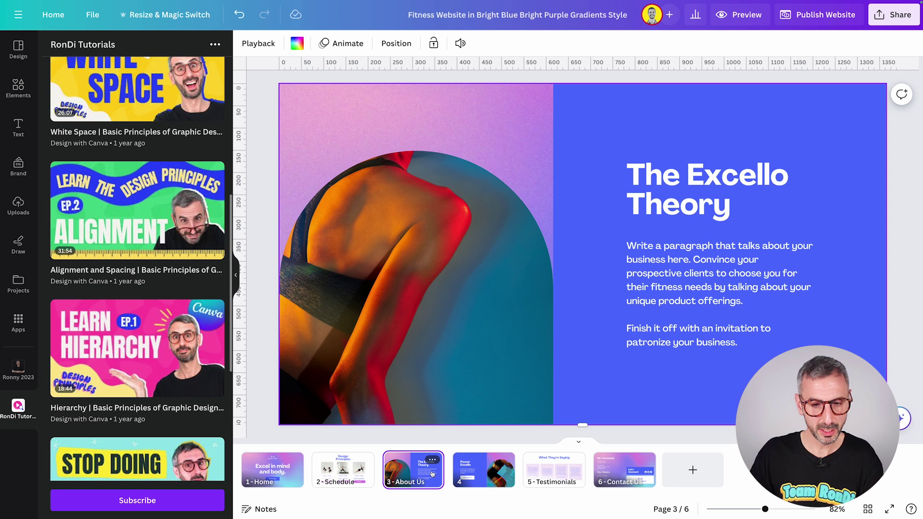
pyautogui.click(488, 471)
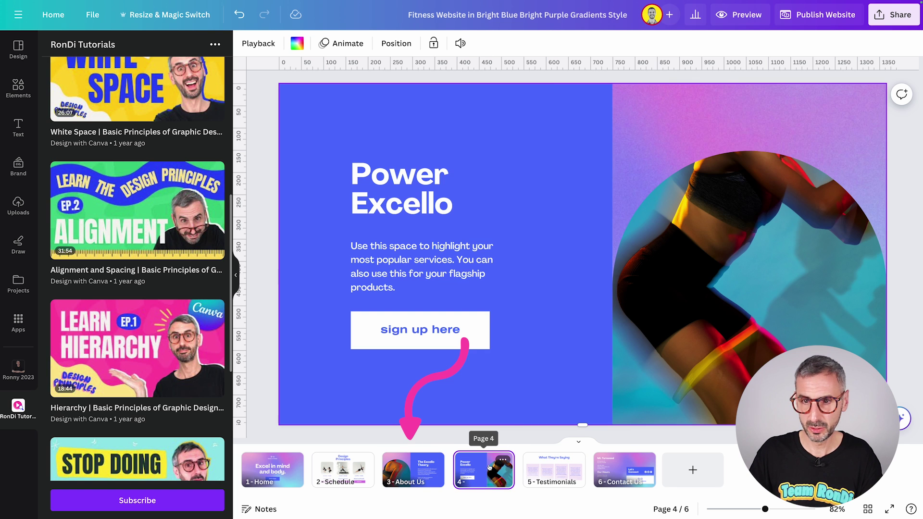
pyautogui.click(401, 471)
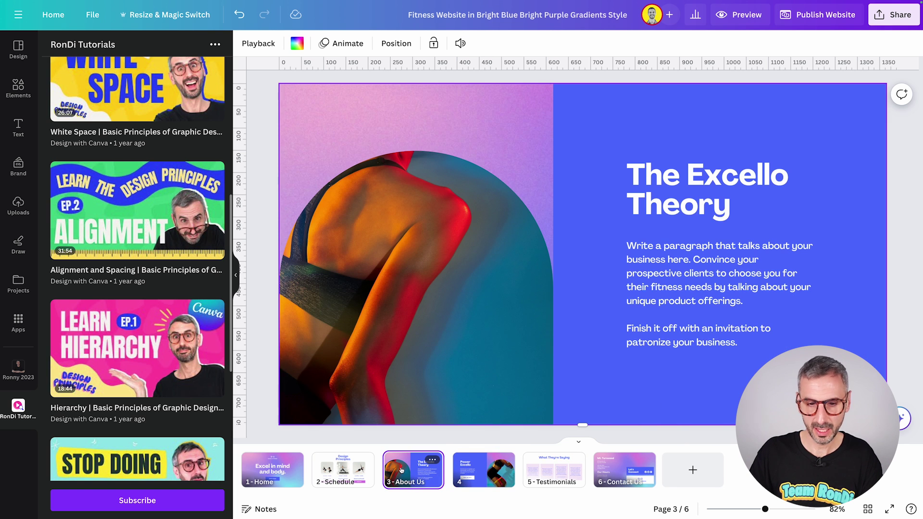
pyautogui.keyDown('shift'); pyautogui.click(478, 470); pyautogui.keyUp('shift')
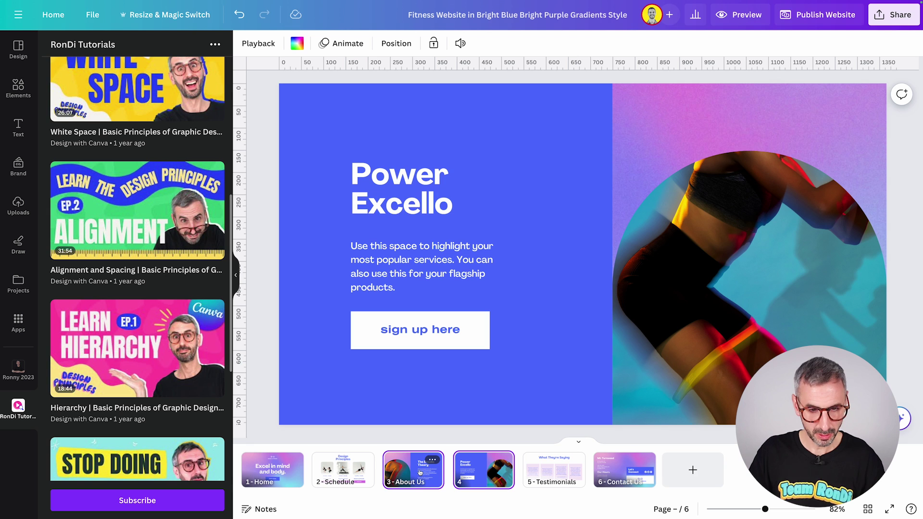
pyautogui.hotkey('ctrl', 'c')
pyautogui.hotkey('ctrl', 'v')
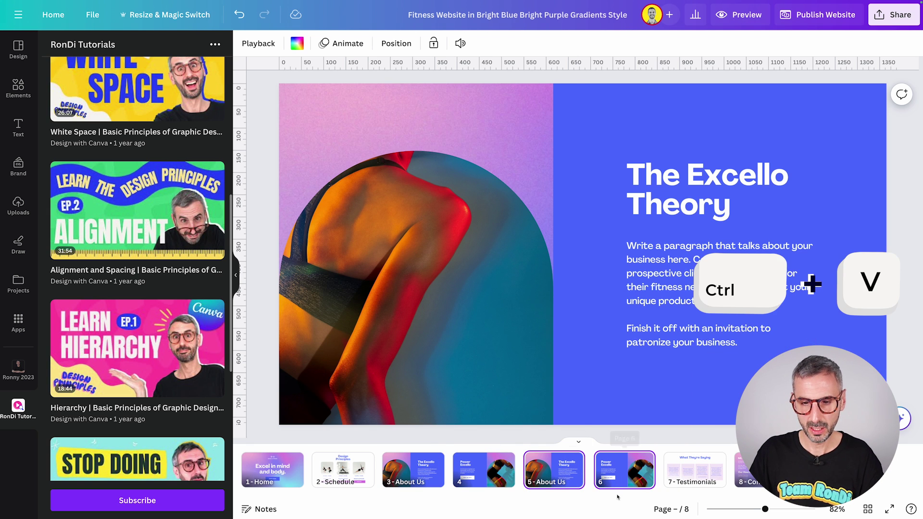
# Duplicate the About Us page and place the copy at position 7
pyautogui.click(402, 478)
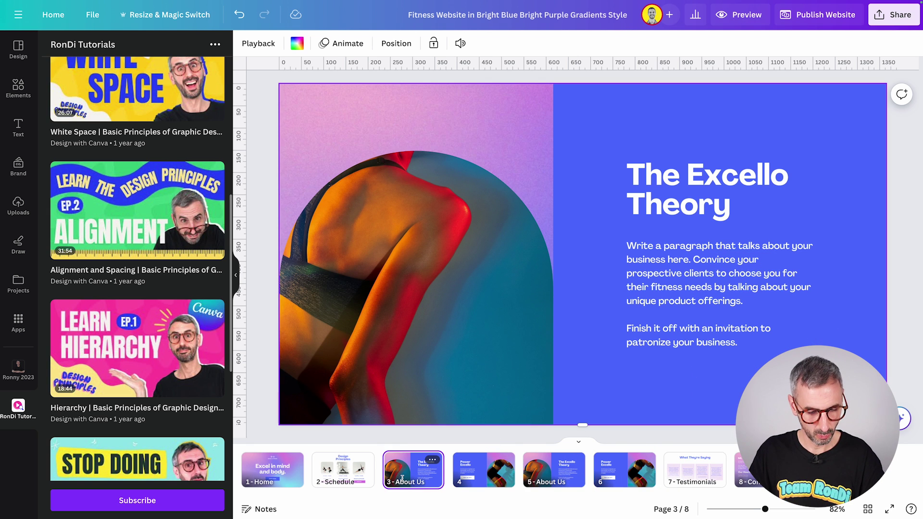
pyautogui.hotkey('ctrl', 'd')
pyautogui.moveTo(482, 470); pyautogui.dragTo(753, 466)
pyautogui.click(752, 466)
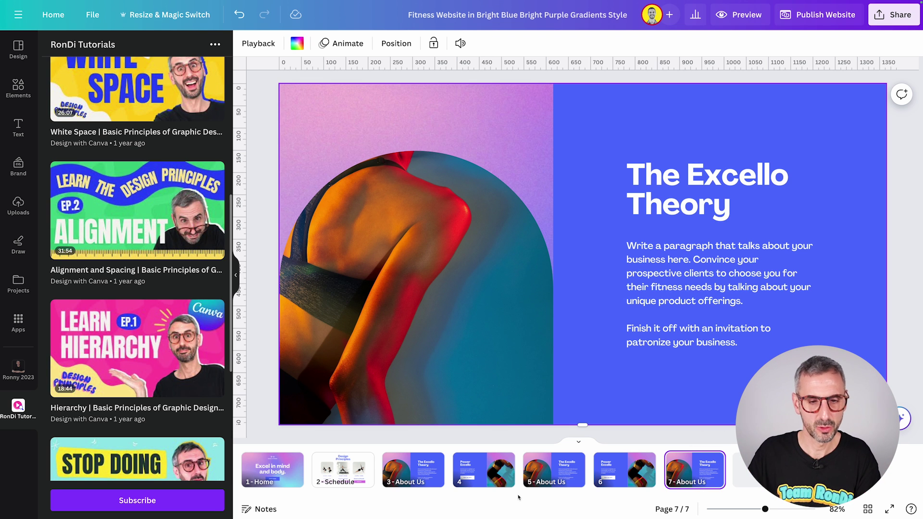
# Delete the Design Principles schedule page and remove the About Us arch photo
pyautogui.click(343, 476)
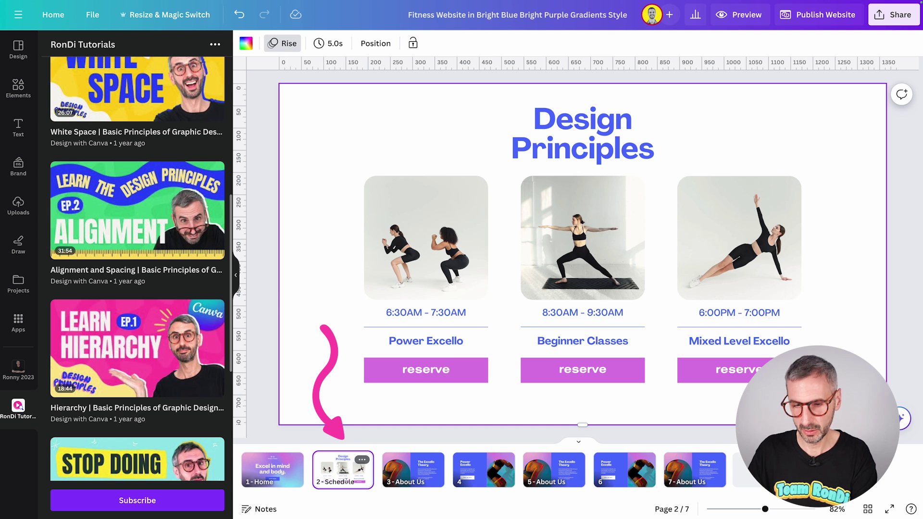
pyautogui.press('Delete')
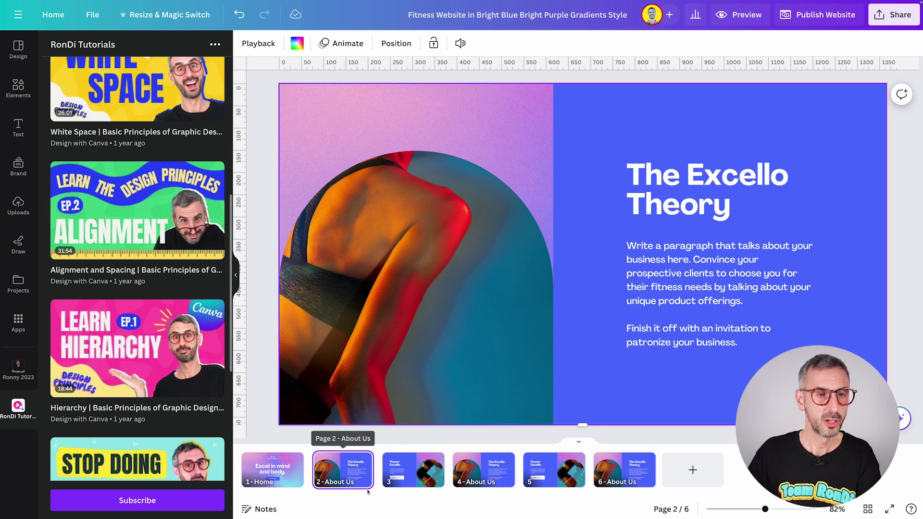
pyautogui.scroll(2, 408, 302)
pyautogui.scroll(-2, 409, 356)
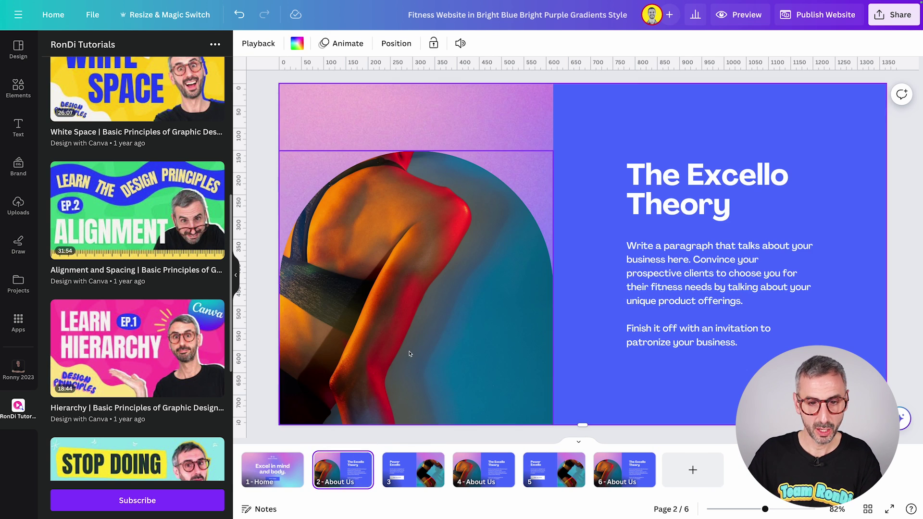
pyautogui.click(409, 357)
pyautogui.press('Delete')
pyautogui.press('Delete')
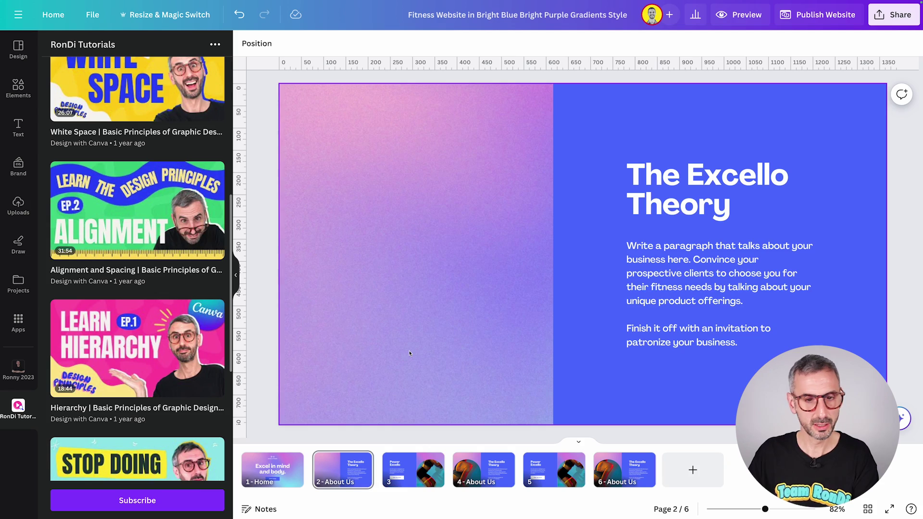
pyautogui.scroll(2, 109, 241)
# Add the Hierarchy tutorial video, shrink it and centre it on the left gradient half
pyautogui.scroll(-5, 105, 275)
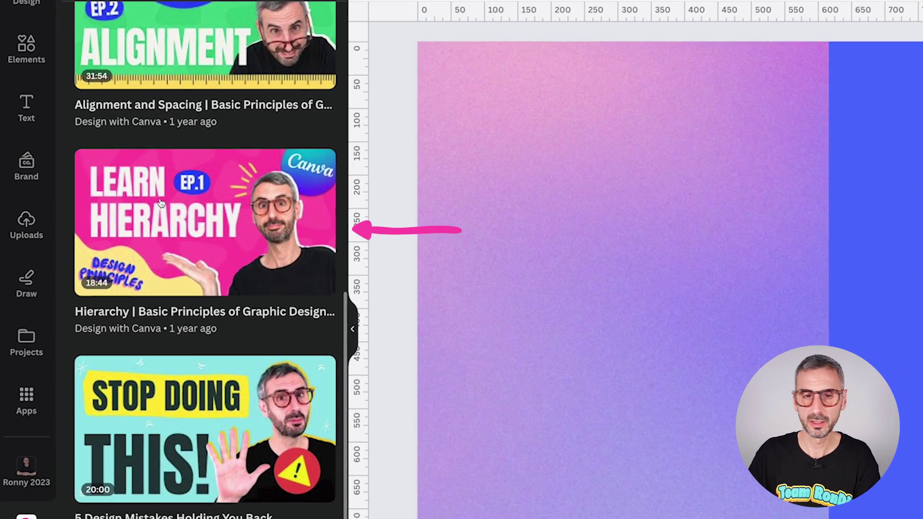
pyautogui.click(108, 190)
pyautogui.moveTo(900, 113); pyautogui.dragTo(629, 265)
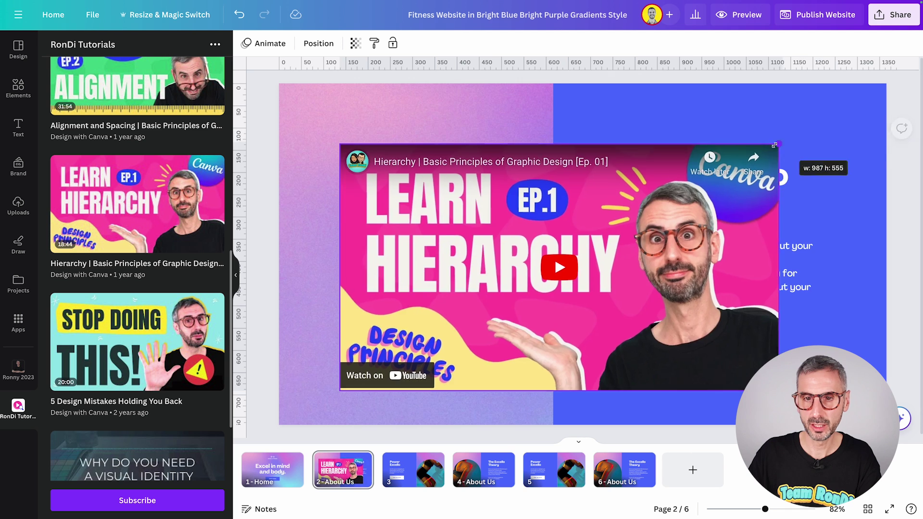
pyautogui.moveTo(521, 331); pyautogui.dragTo(465, 270)
# Change page 2's 'The Excello Theory' heading to 'Hierarchy'
pyautogui.click(706, 217)
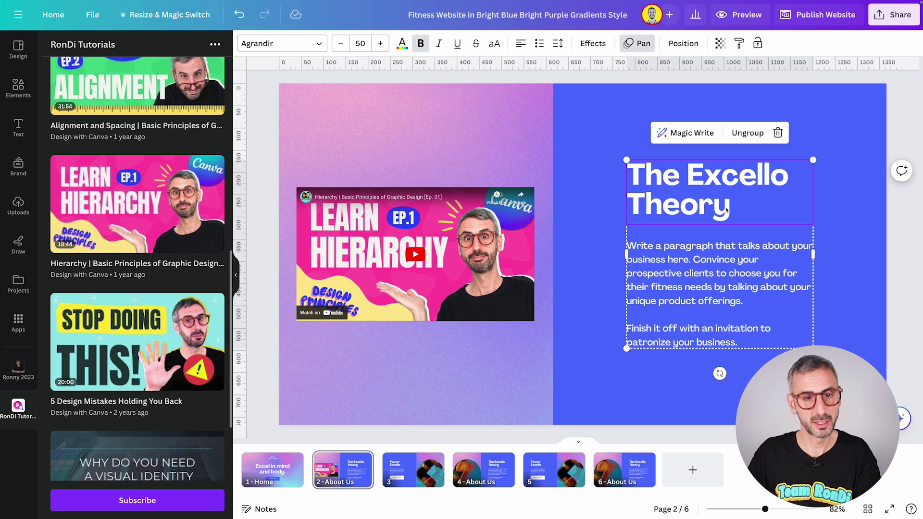
pyautogui.doubleClick(726, 209)
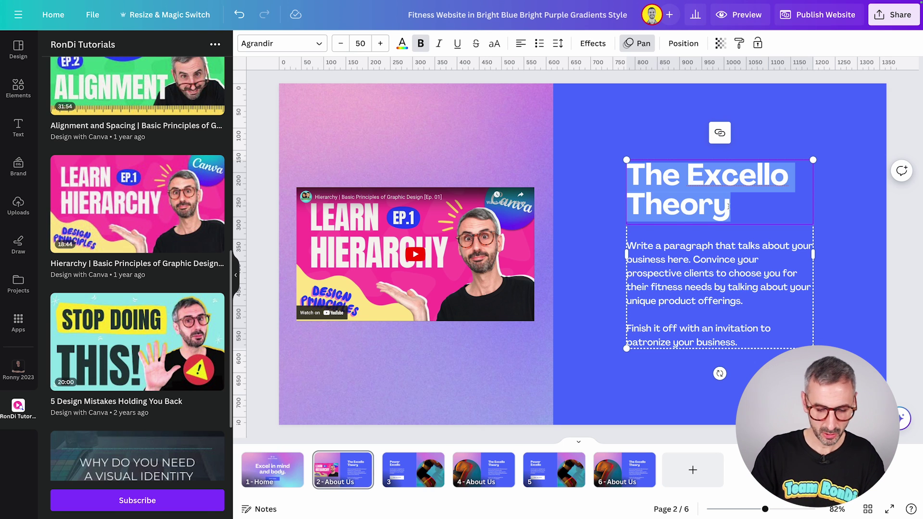
pyautogui.write('Hierarchy')
pyautogui.click(754, 325)
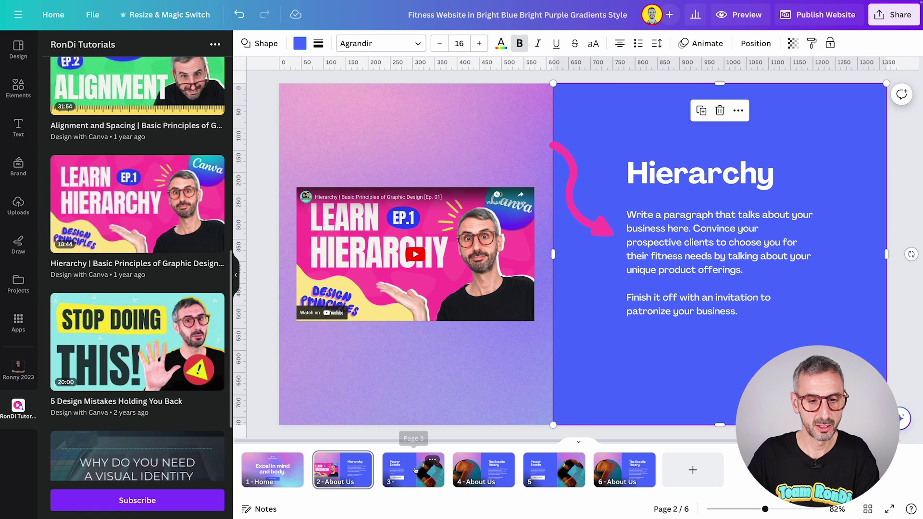
pyautogui.click(361, 474)
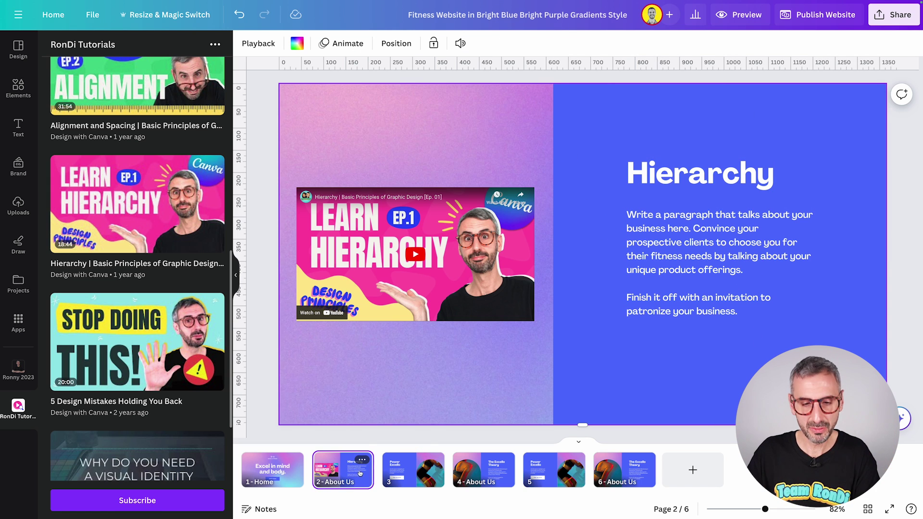
pyautogui.click(422, 461)
# Replace page 3's circular photo with the Alignment tutorial video on the gradient half
pyautogui.click(713, 313)
pyautogui.press('Delete')
pyautogui.scroll(1, 162, 236)
pyautogui.scroll(4, 162, 235)
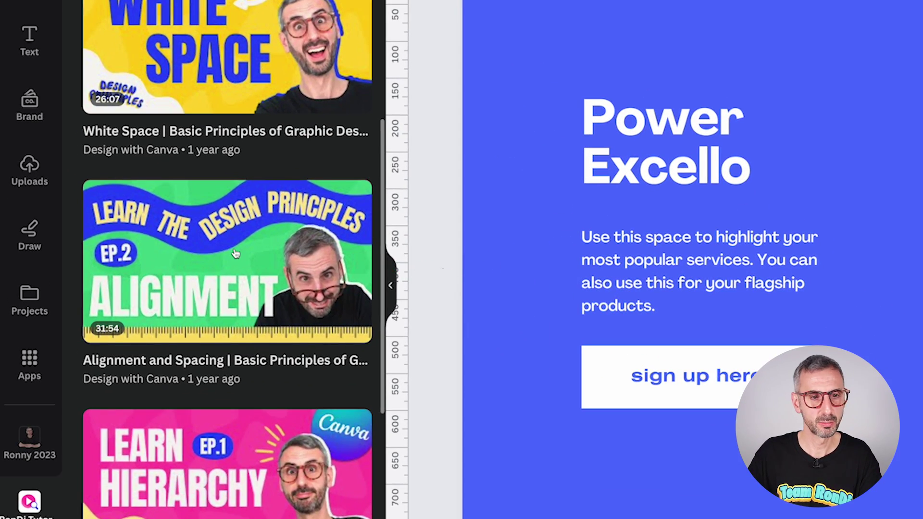
pyautogui.click(235, 254)
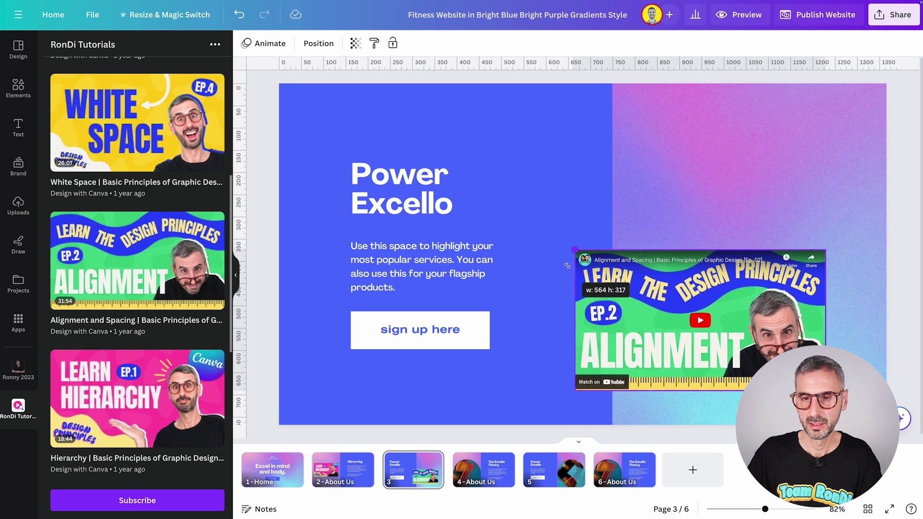
pyautogui.moveTo(772, 367); pyautogui.dragTo(817, 299)
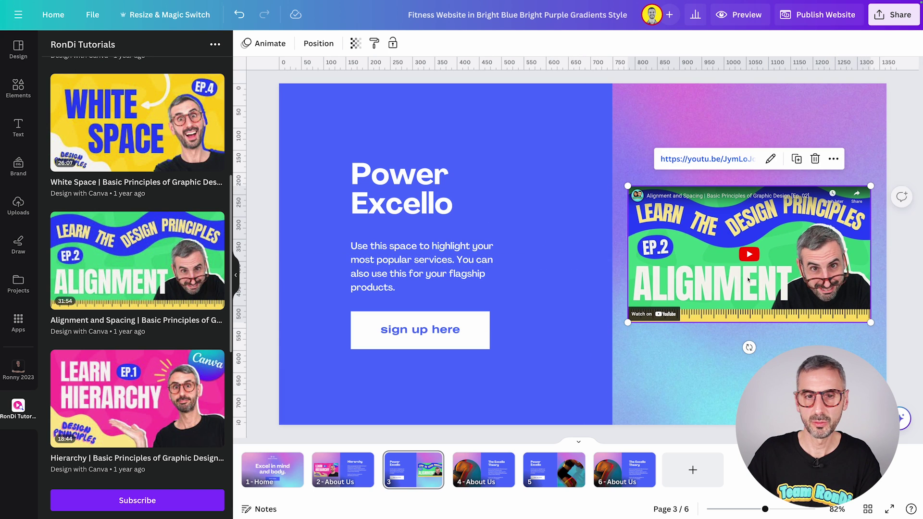
# Retype the Power Excello heading as 'Alignment' and delete the sign up here button
pyautogui.doubleClick(487, 194)
pyautogui.write('Alignment')
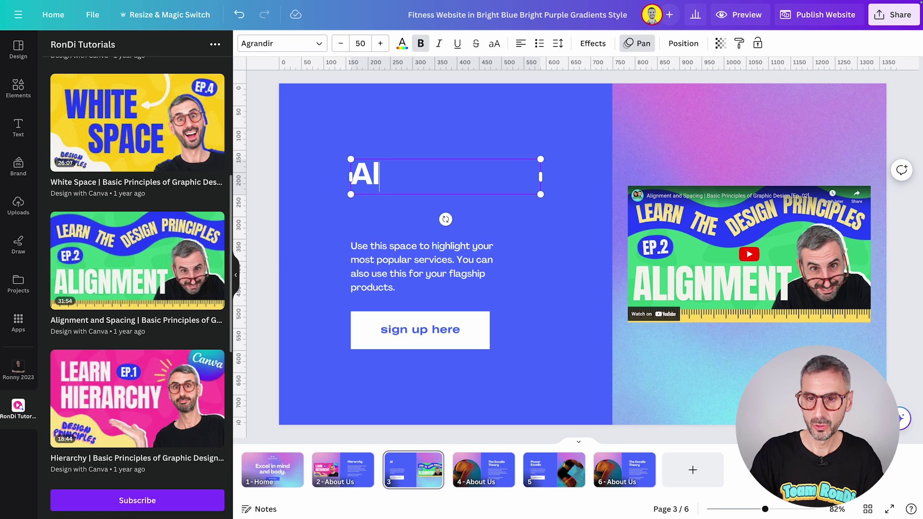
pyautogui.click(472, 336)
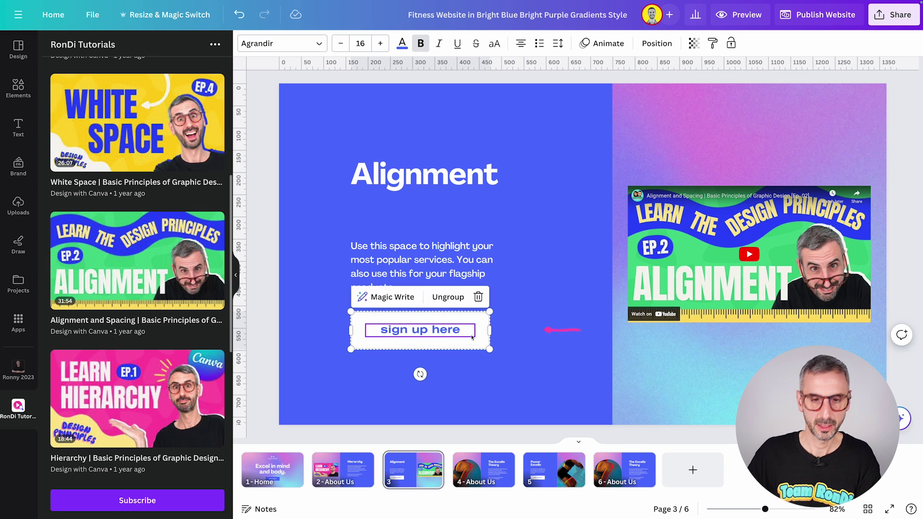
pyautogui.press('Delete')
pyautogui.click(470, 354)
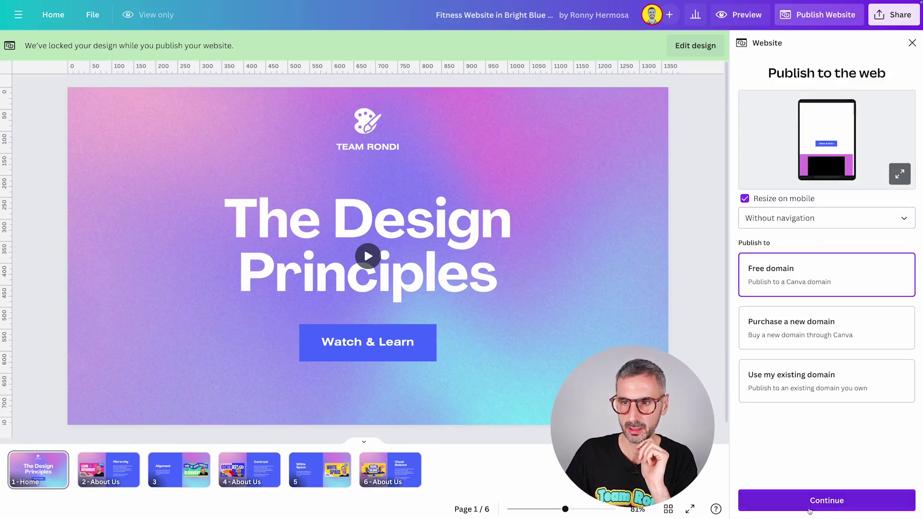
# Publish the finished Design Principles website
pyautogui.click(815, 502)
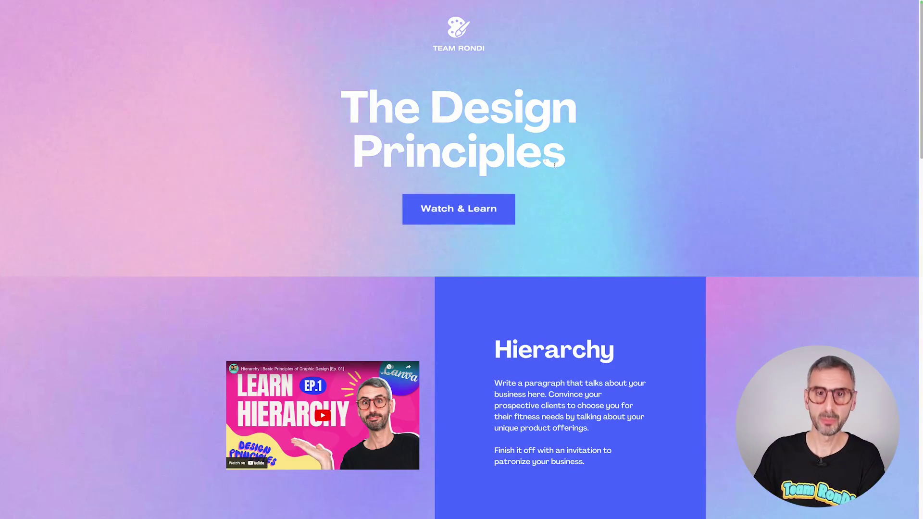
# Play and pause the Hierarchy, Alignment and Contrast embeds on the live site
pyautogui.scroll(-2, 304, 321)
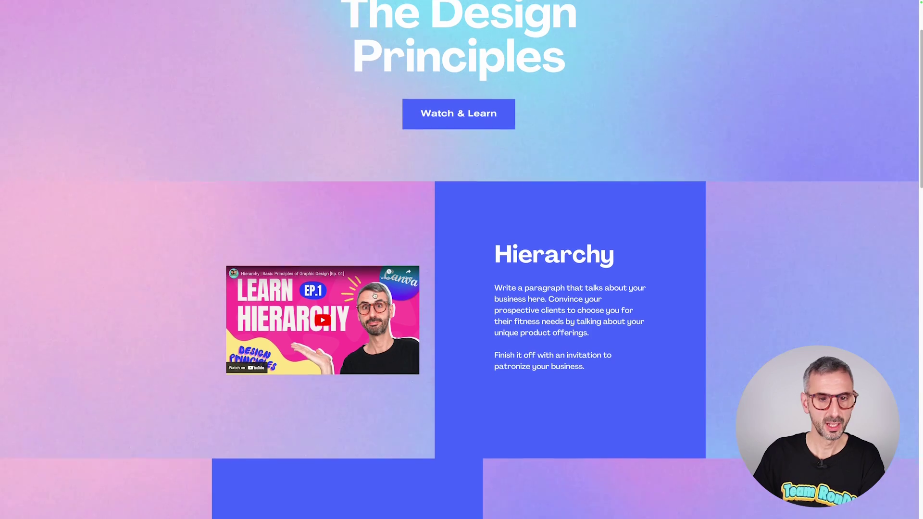
pyautogui.click(323, 316)
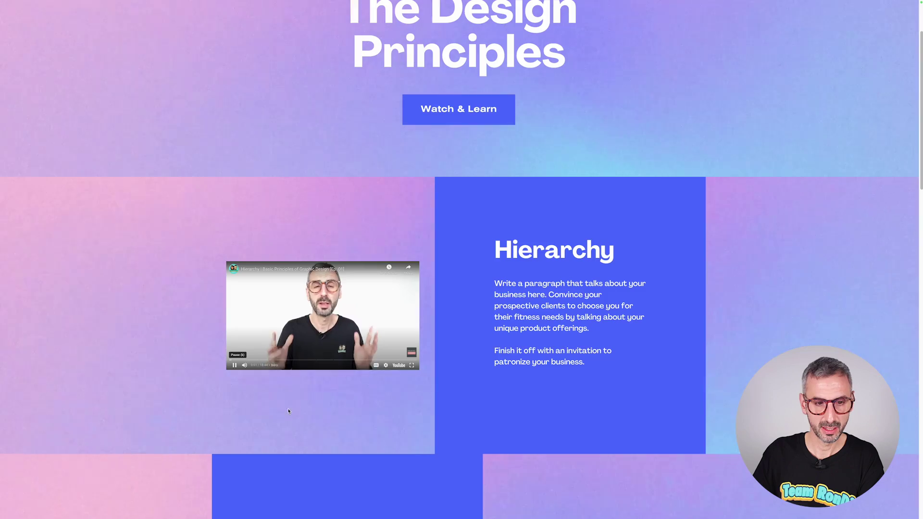
pyautogui.click(234, 365)
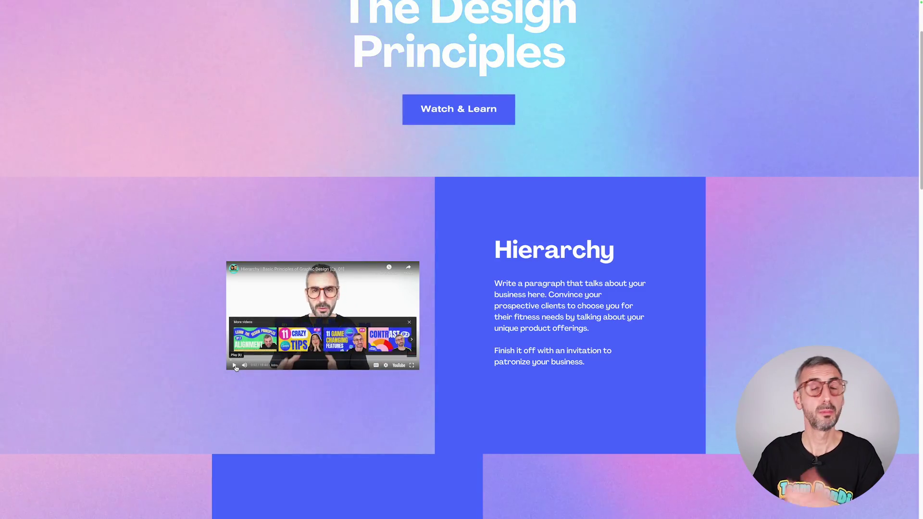
pyautogui.scroll(-7, 311, 313)
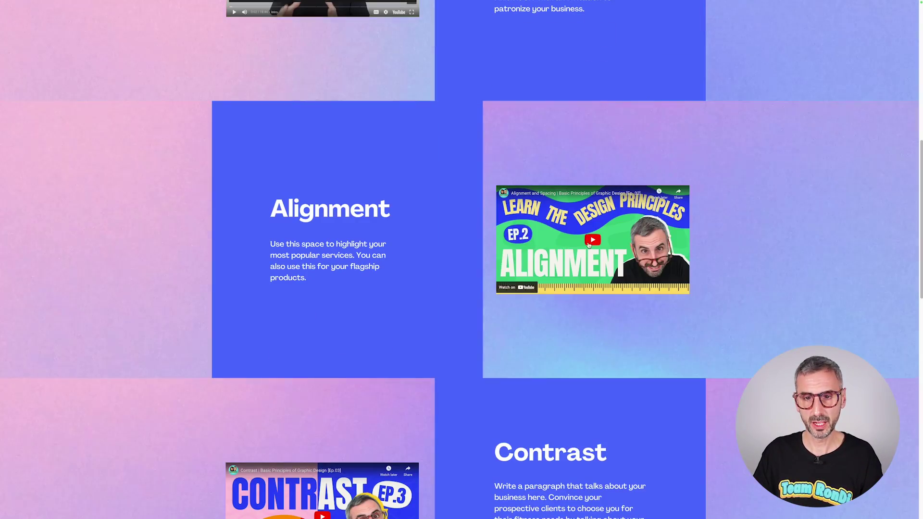
pyautogui.click(587, 245)
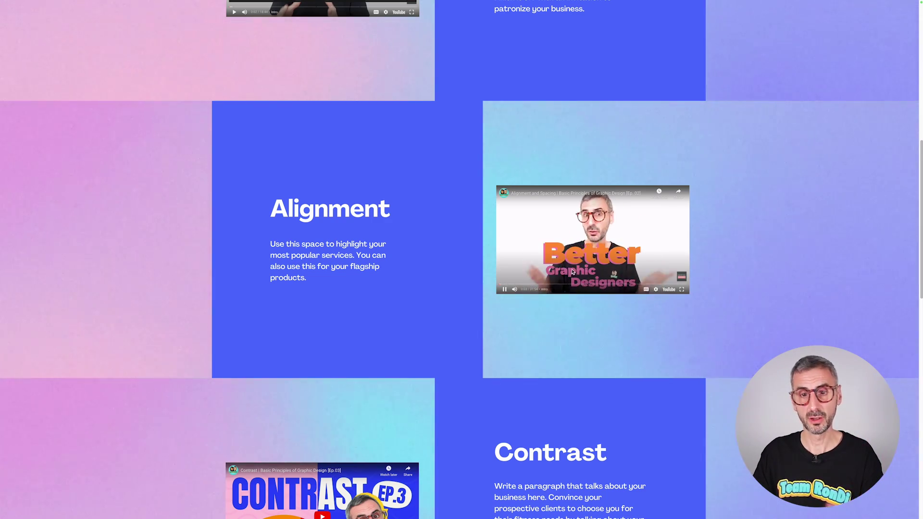
pyautogui.click(504, 289)
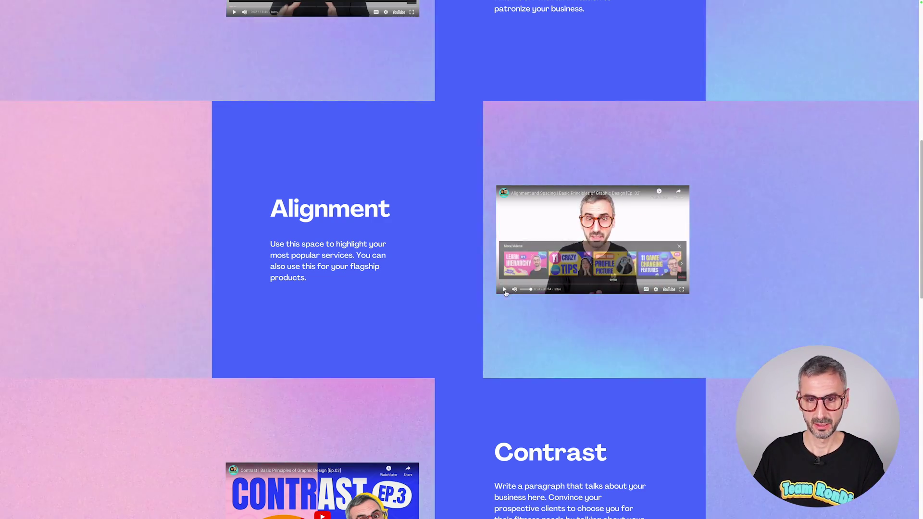
pyautogui.scroll(-2, 505, 293)
pyautogui.click(328, 417)
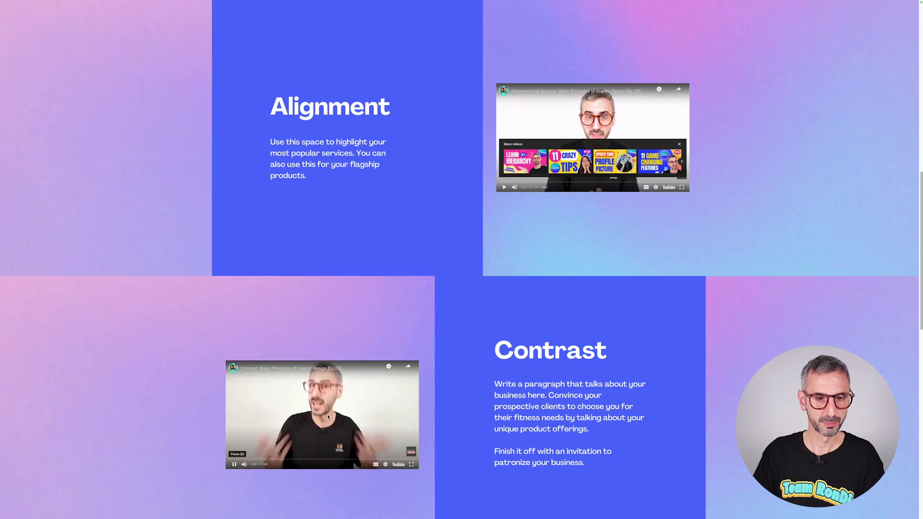
pyautogui.scroll(-10, 318, 388)
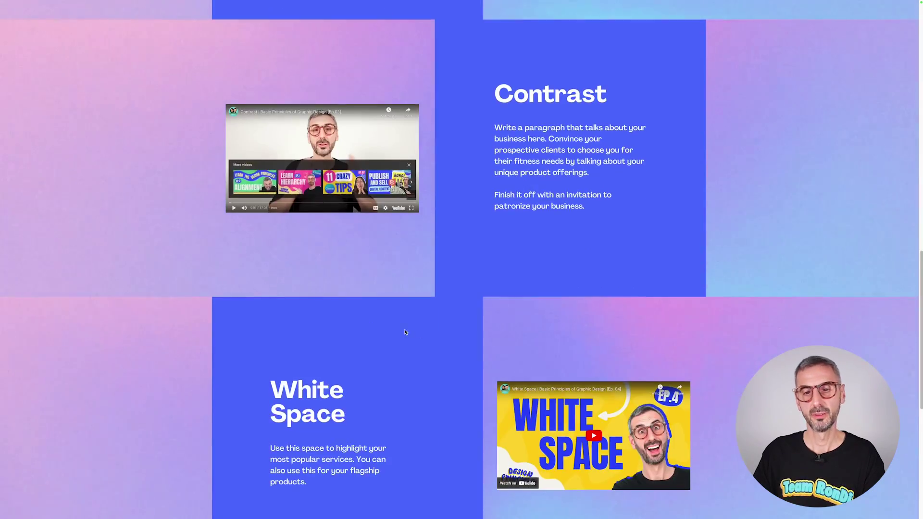